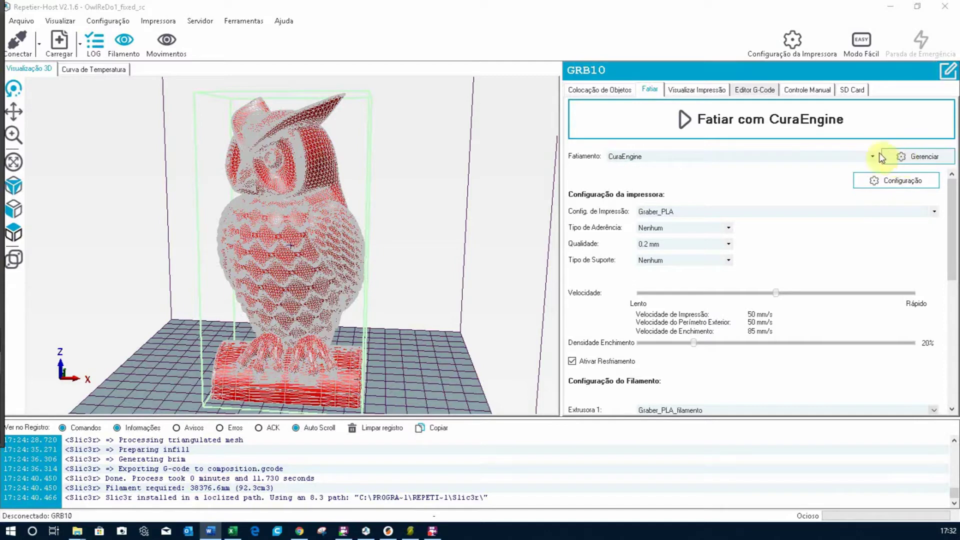
Choose Slic3r as the slicing engine and open its configuration.
click(870, 156)
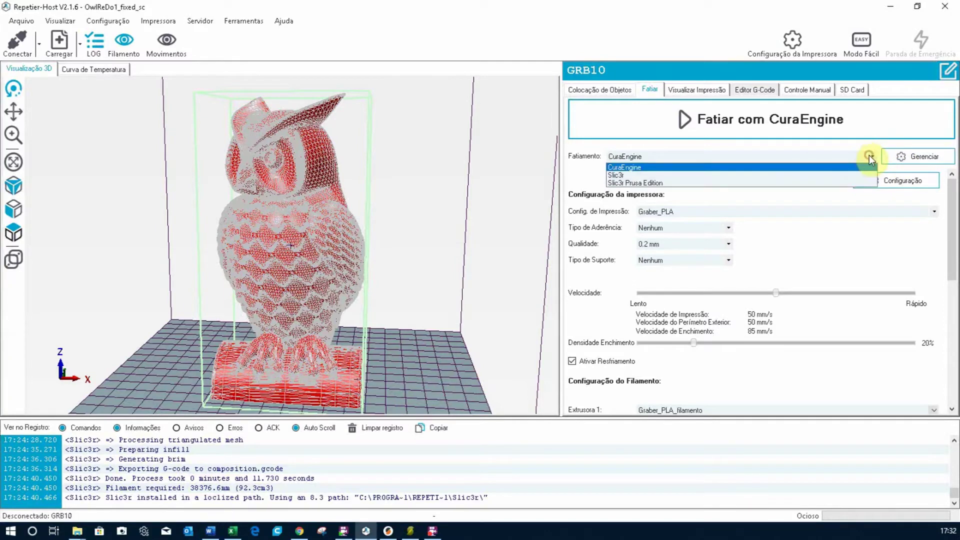
click(624, 176)
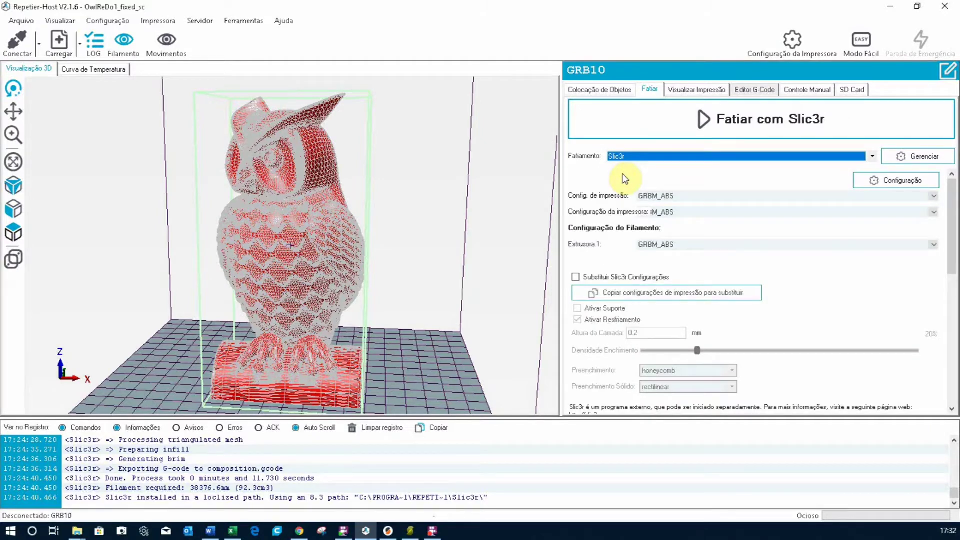
click(872, 180)
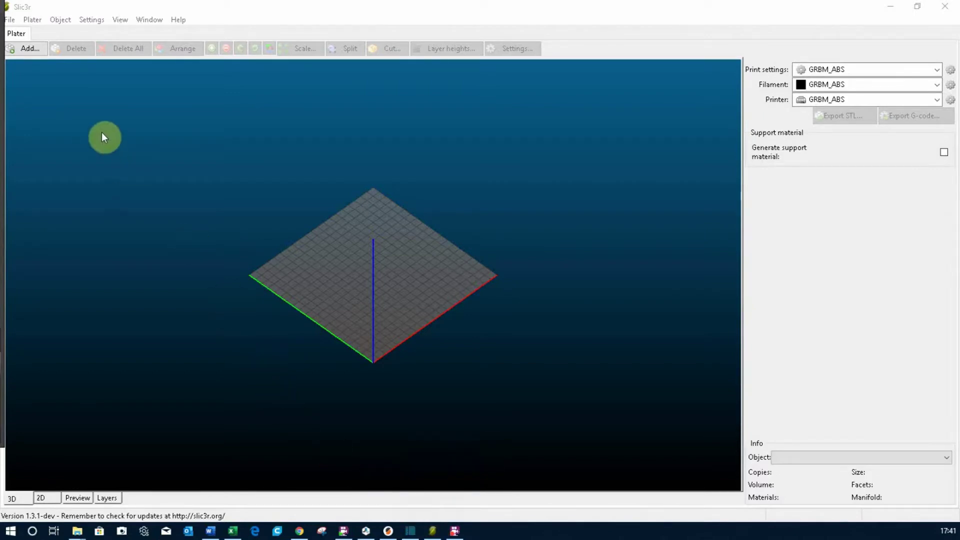
Open the print, filament and printer settings pages in Slic3r.
click(89, 20)
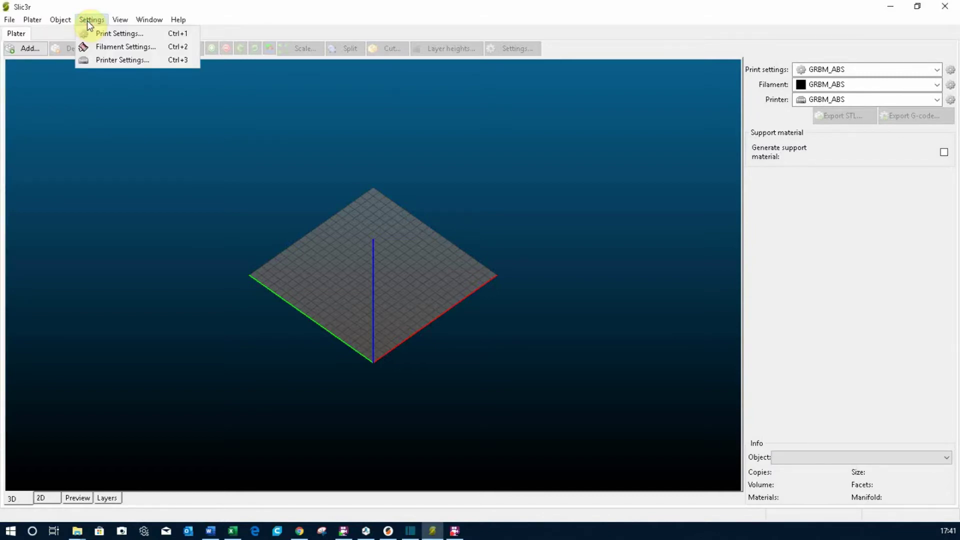
click(109, 36)
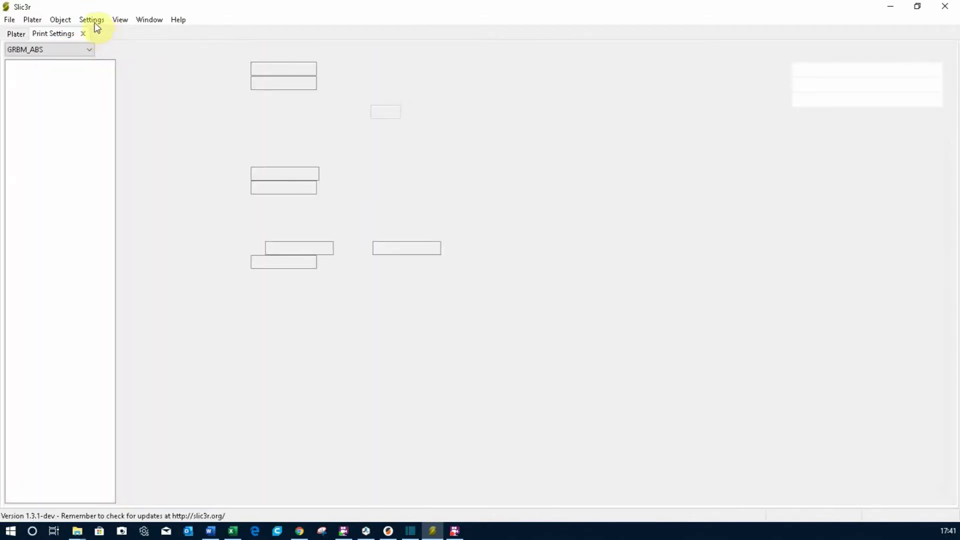
click(93, 20)
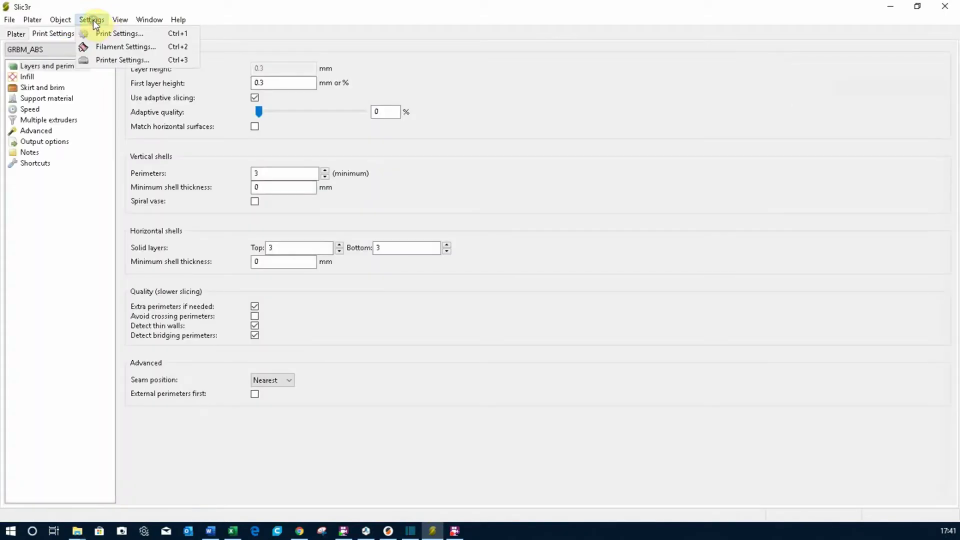
click(120, 47)
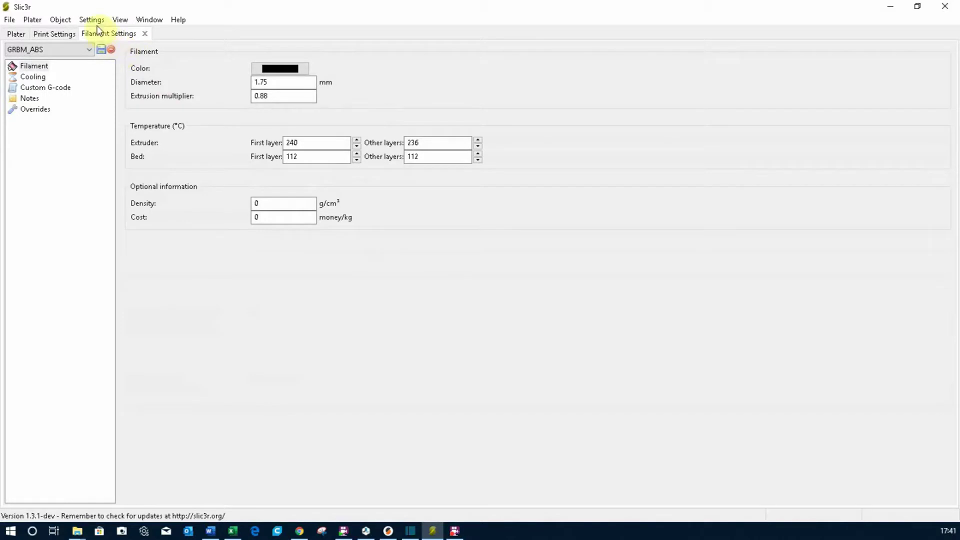
click(95, 21)
click(118, 60)
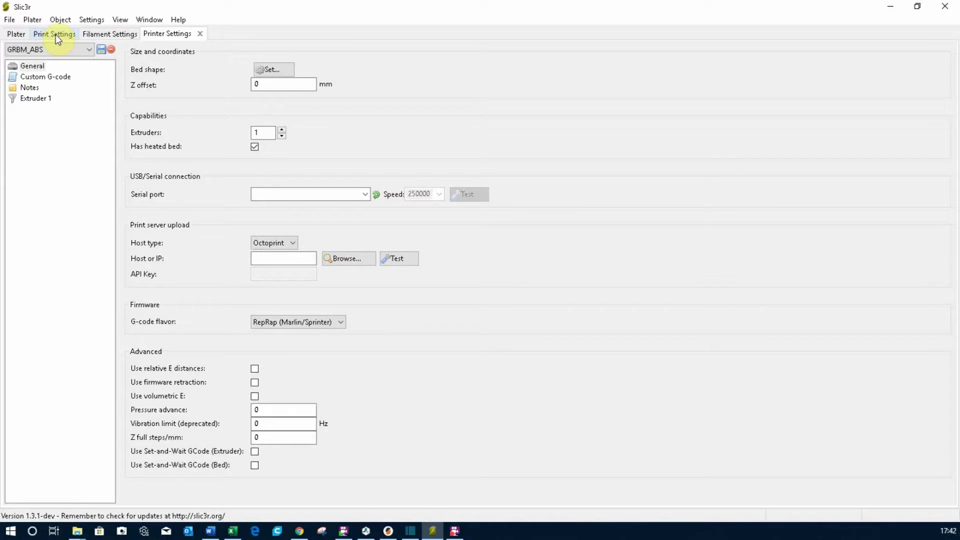
Look over the filament and printer settings, ending on the layers and perimeters options of the print settings.
click(98, 32)
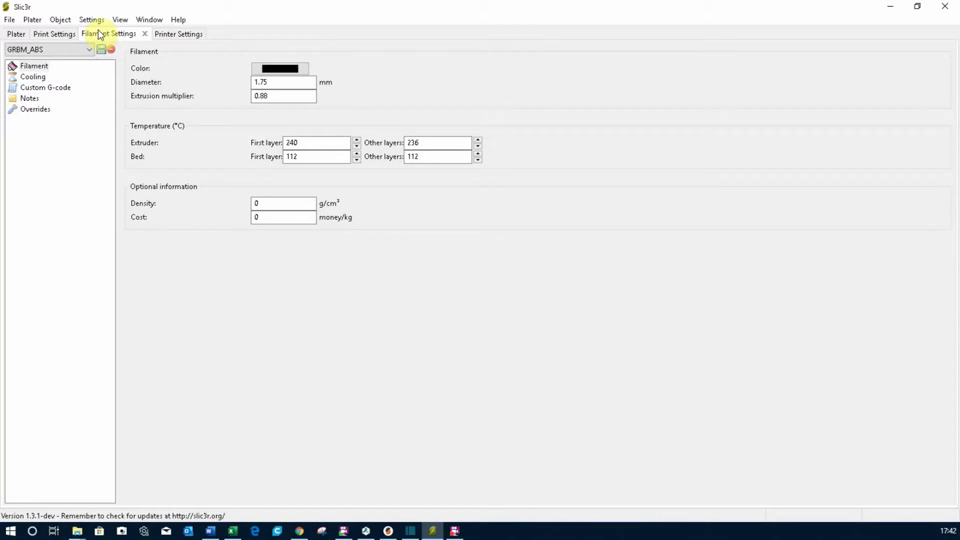
click(170, 34)
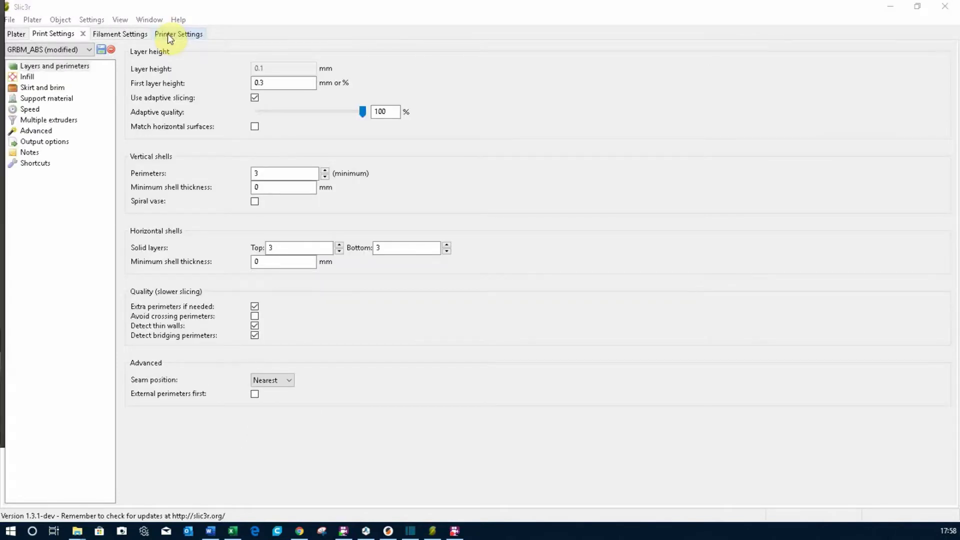
click(48, 33)
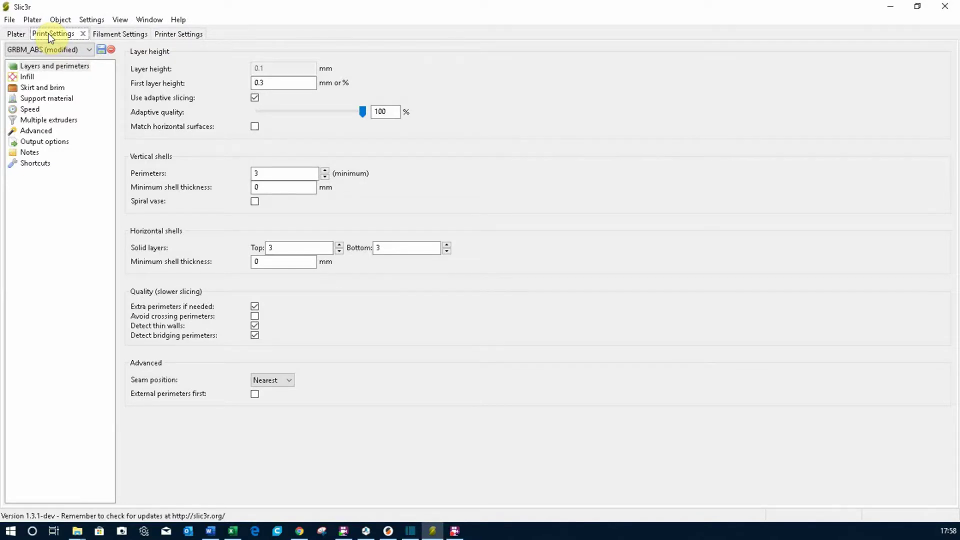
click(54, 65)
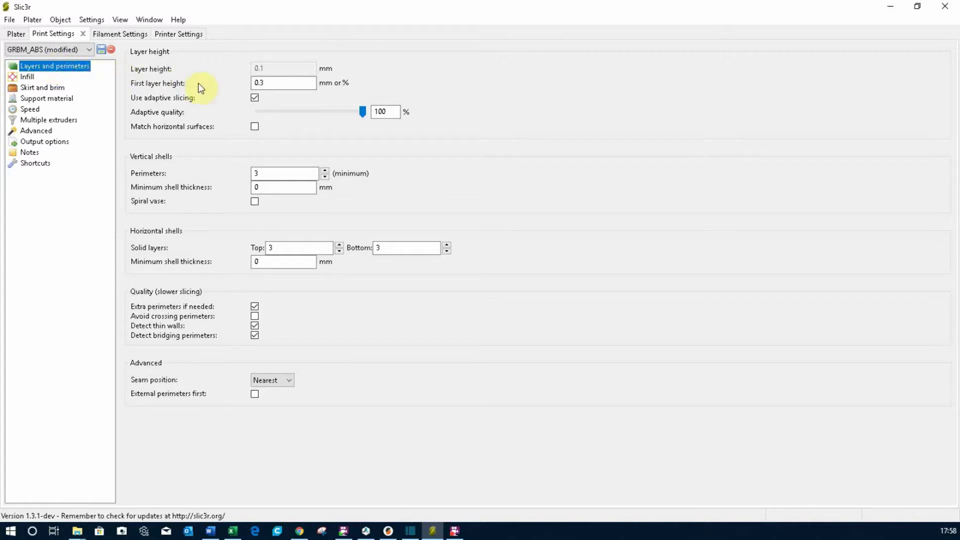
Disable adaptive slicing and set the layer height to 0.3 mm.
click(255, 98)
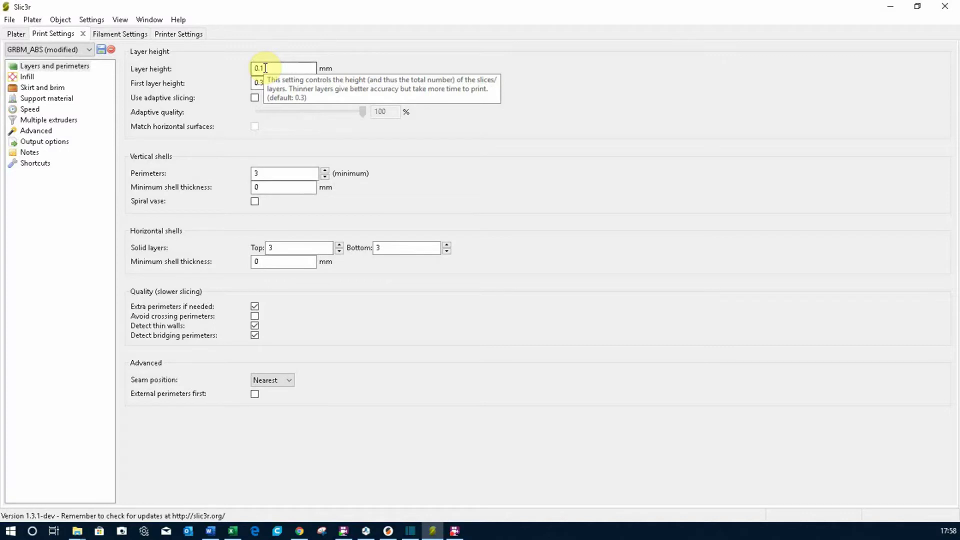
drag(264, 68, 261, 67)
key(BackSpace)
text(3)
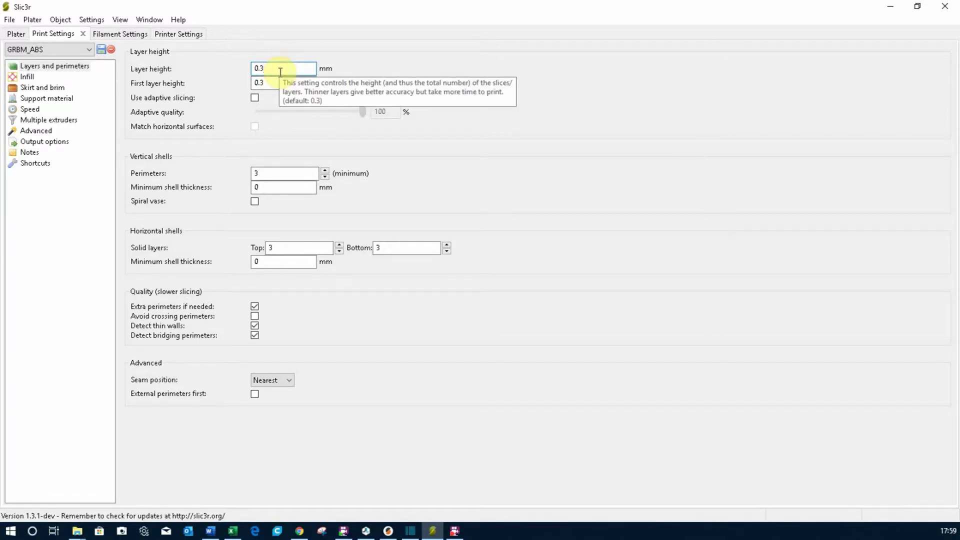
Enable adaptive slicing and set the adaptive quality to 45%.
click(255, 98)
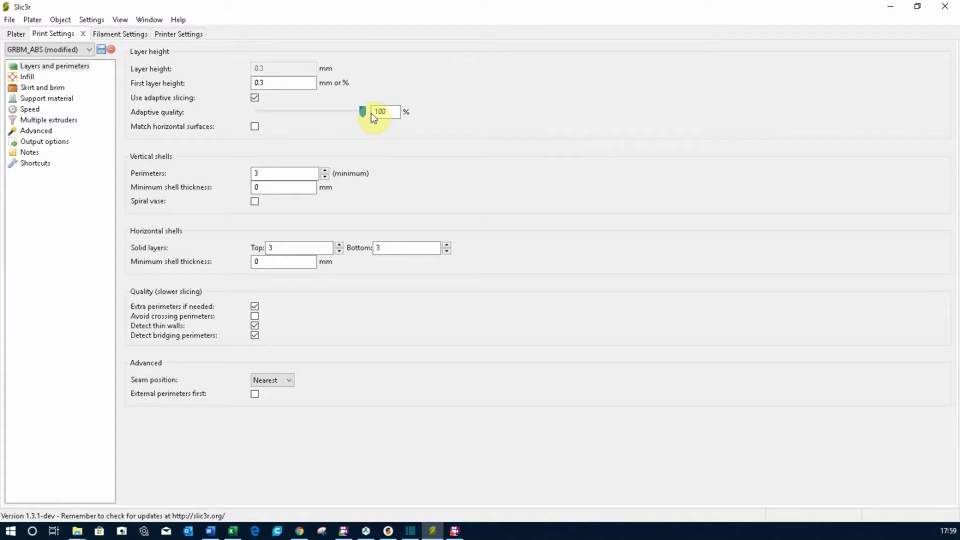
drag(363, 113, 257, 113)
drag(260, 112, 307, 113)
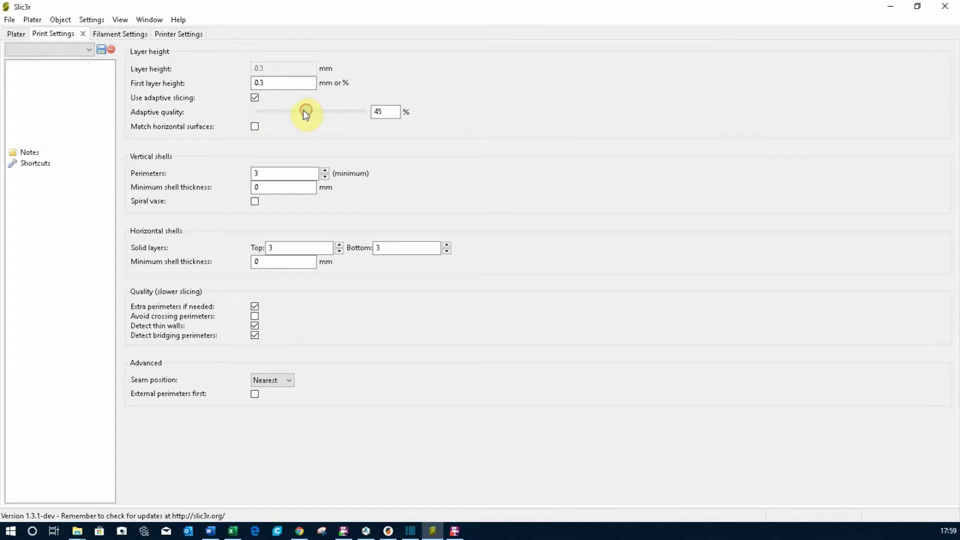
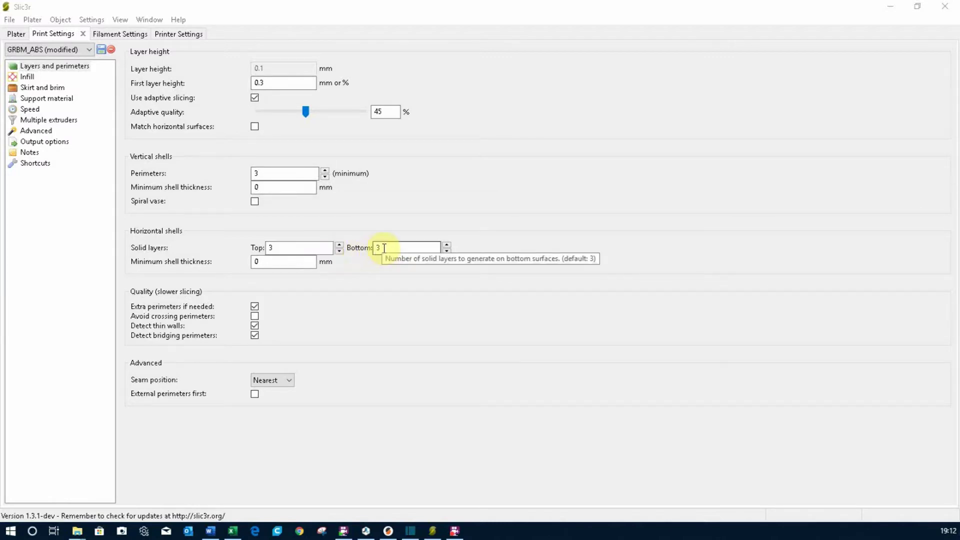
Set the top solid layers to 10 and save the print settings under the current GRBM_ABS profile.
double_click(285, 248)
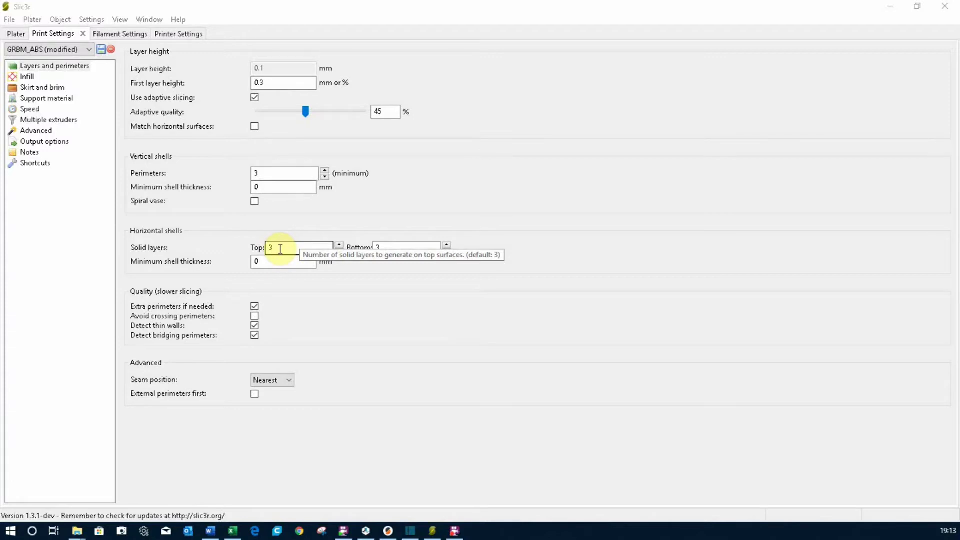
click(276, 249)
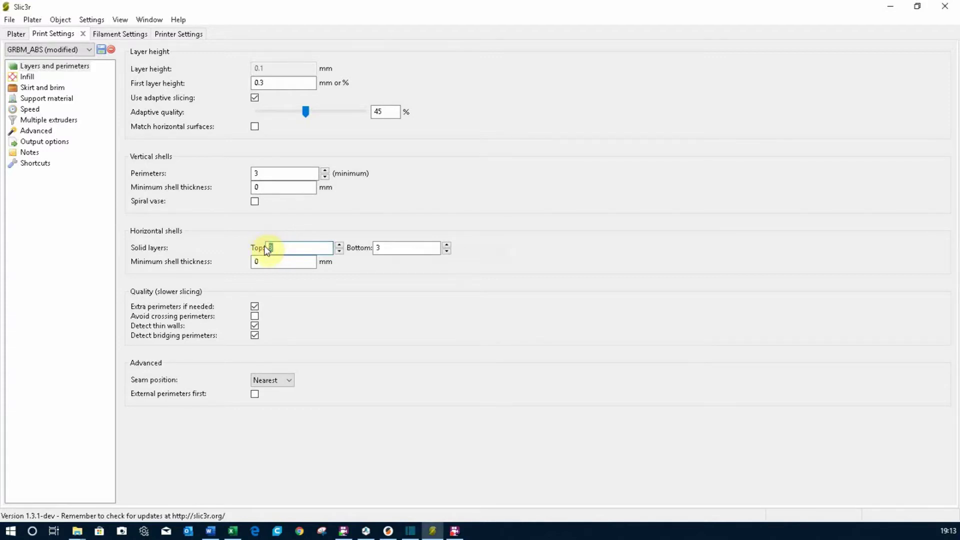
text(10)
click(101, 50)
click(101, 50)
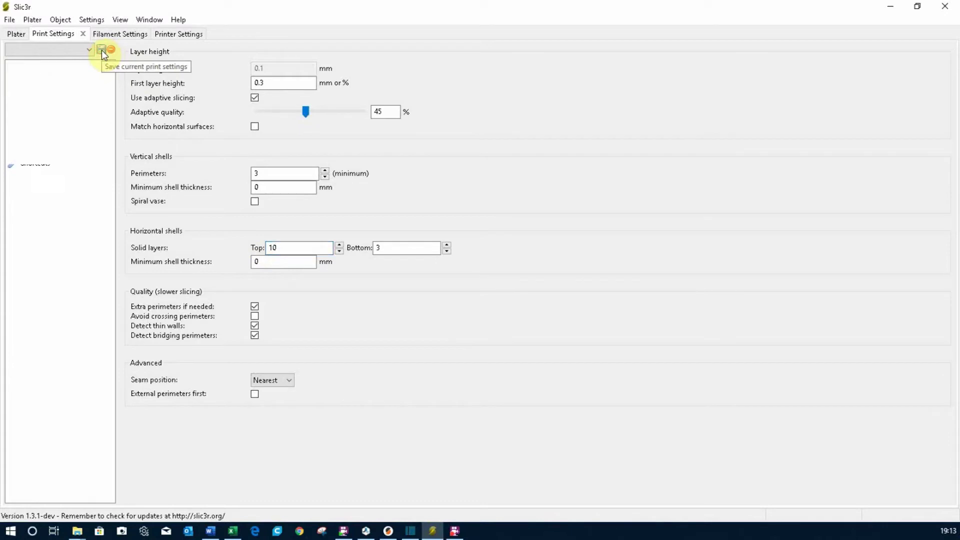
click(75, 104)
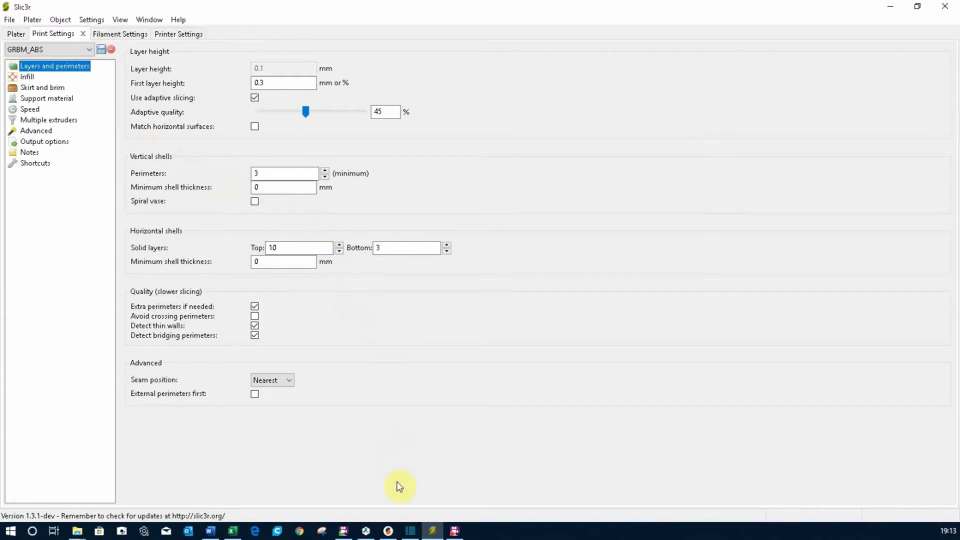
Switch to Repetier-Host and inspect the top of the owl's head in the sliced preview.
click(366, 531)
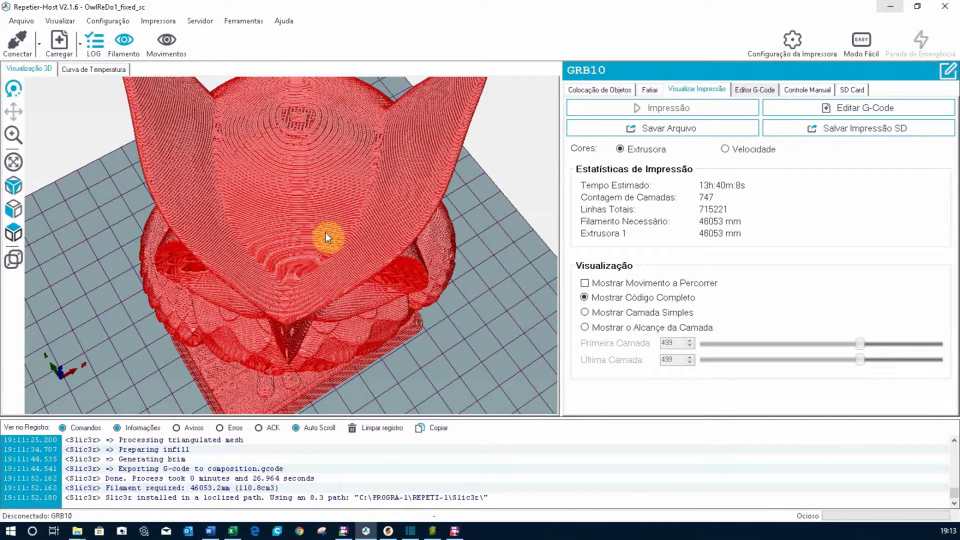
mouse_move(313, 178)
mouse_down()
mouse_move(320, 185)
mouse_move(282, 160)
mouse_move(320, 161)
mouse_up()
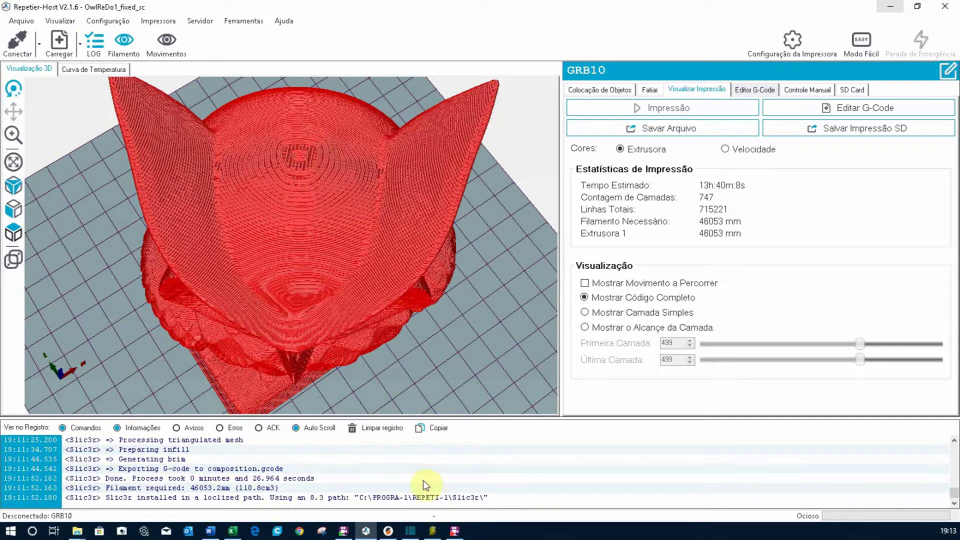
Return to Slic3r and set the top solid layers to 3.
click(432, 531)
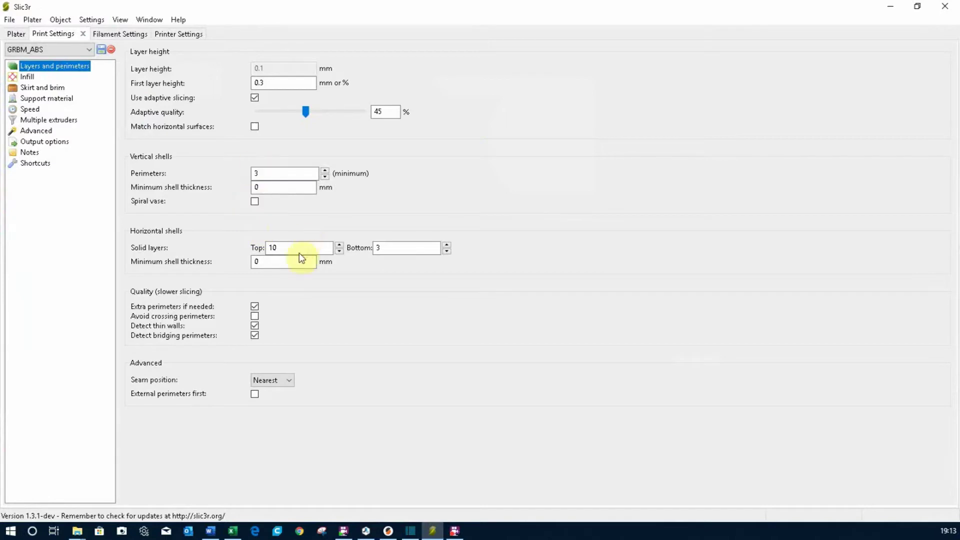
drag(288, 247, 258, 248)
text(3)
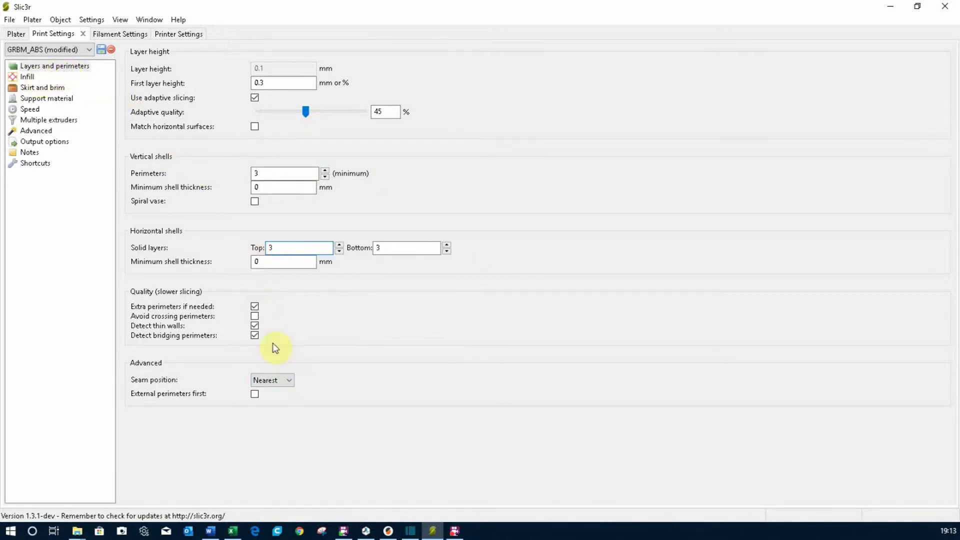
Try the Random and Aligned seam positions, and set the seam position back to Nearest.
click(289, 381)
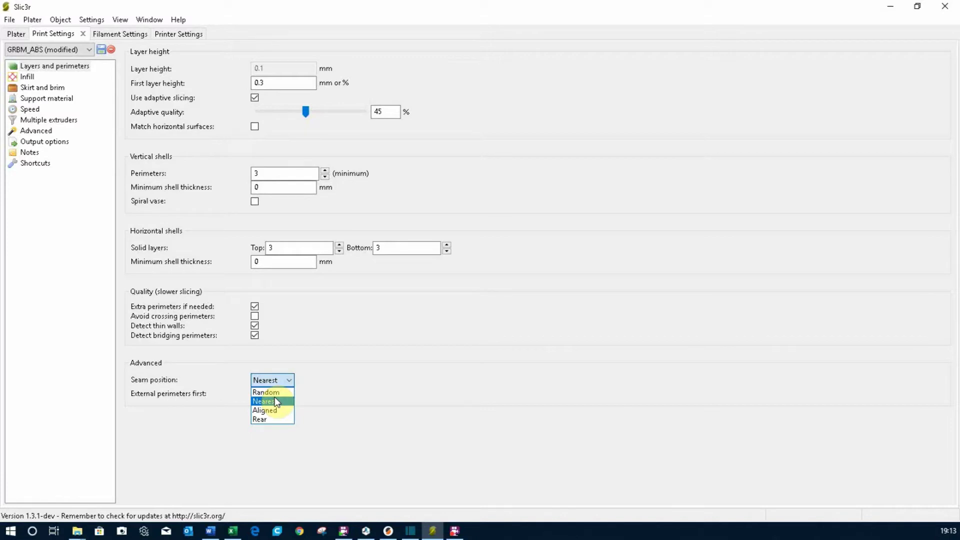
click(274, 393)
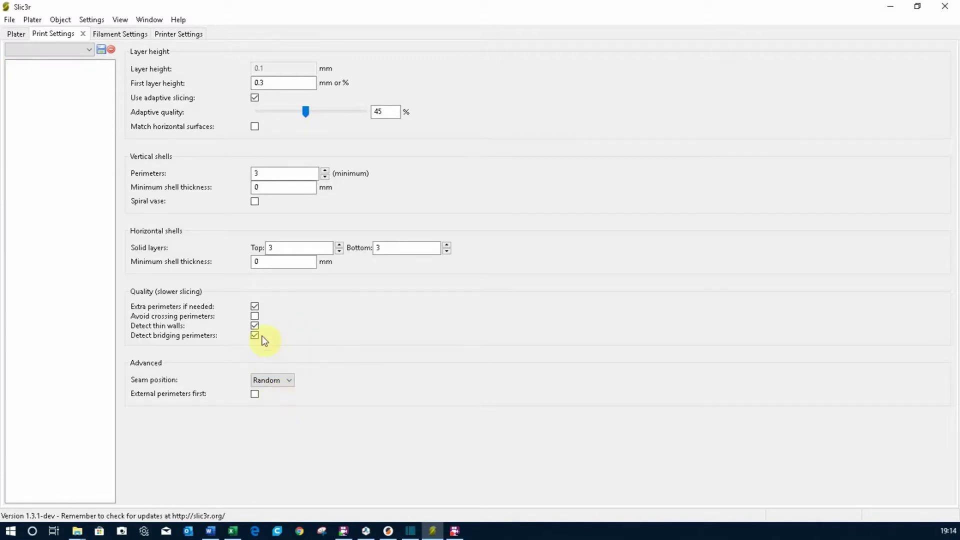
click(288, 380)
click(290, 381)
click(277, 408)
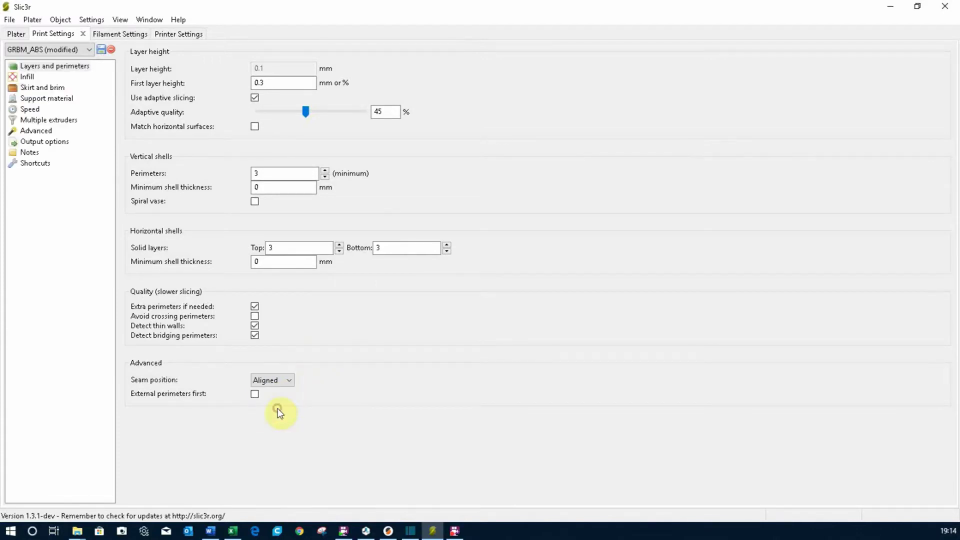
click(290, 380)
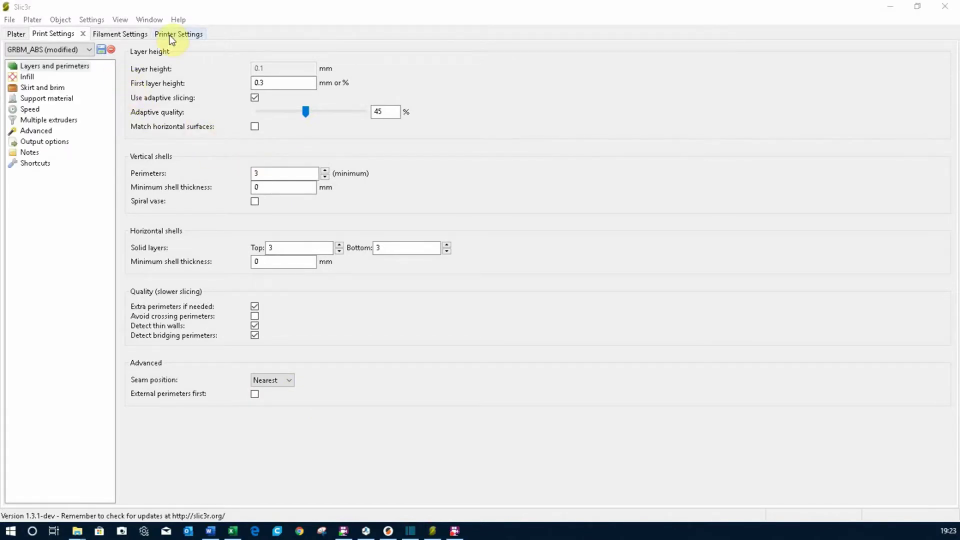
In the infill settings, set the fill density to 50% and choose the Rectilinear fill pattern.
click(27, 78)
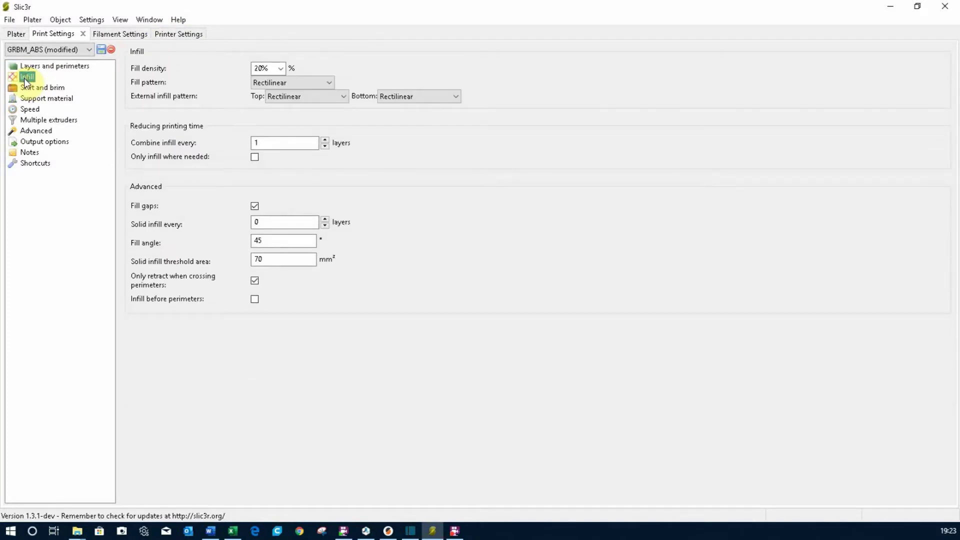
click(281, 71)
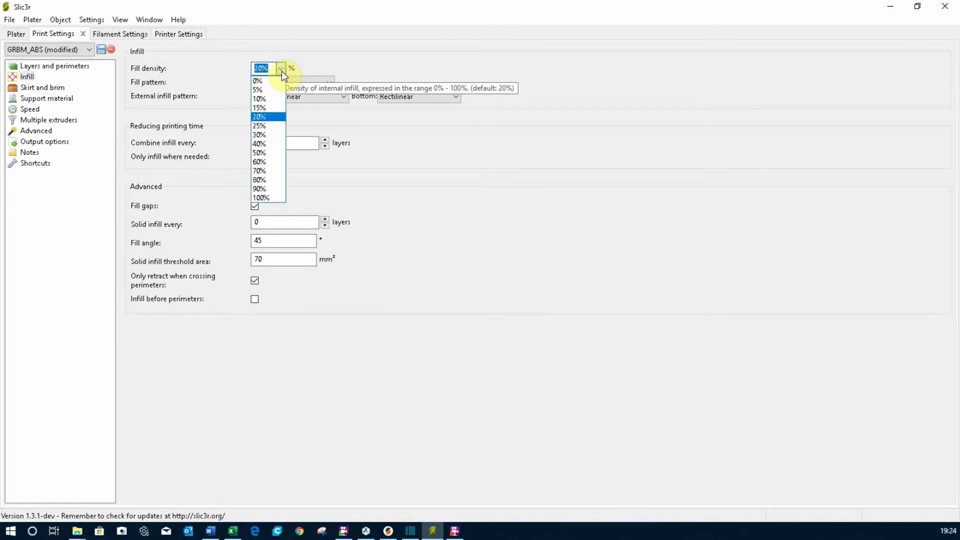
click(260, 153)
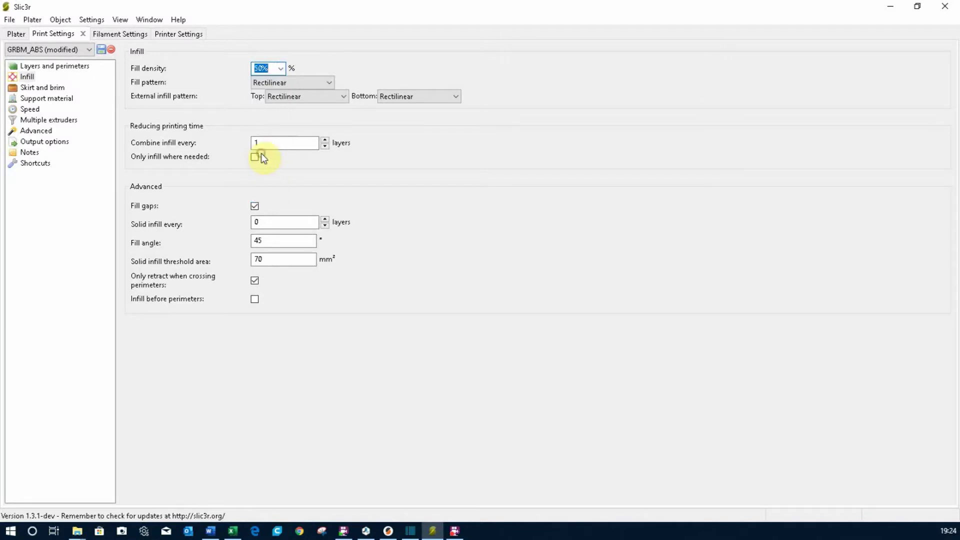
click(270, 83)
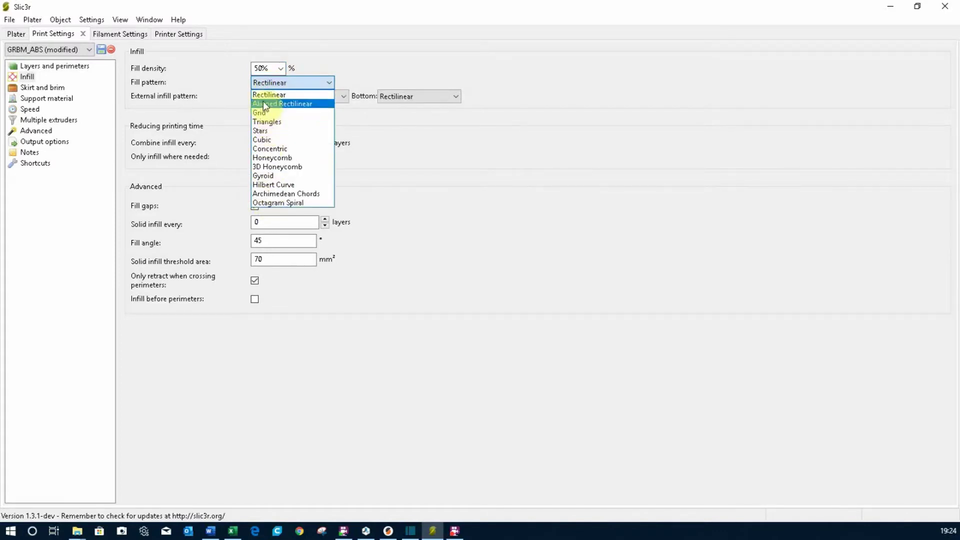
click(263, 98)
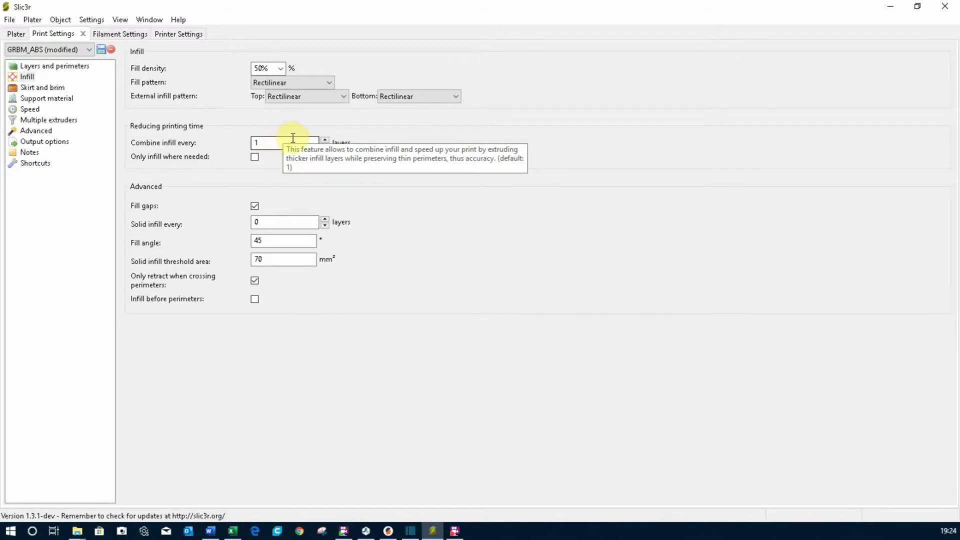
Review the combine infill setting and the advanced infill options.
click(262, 142)
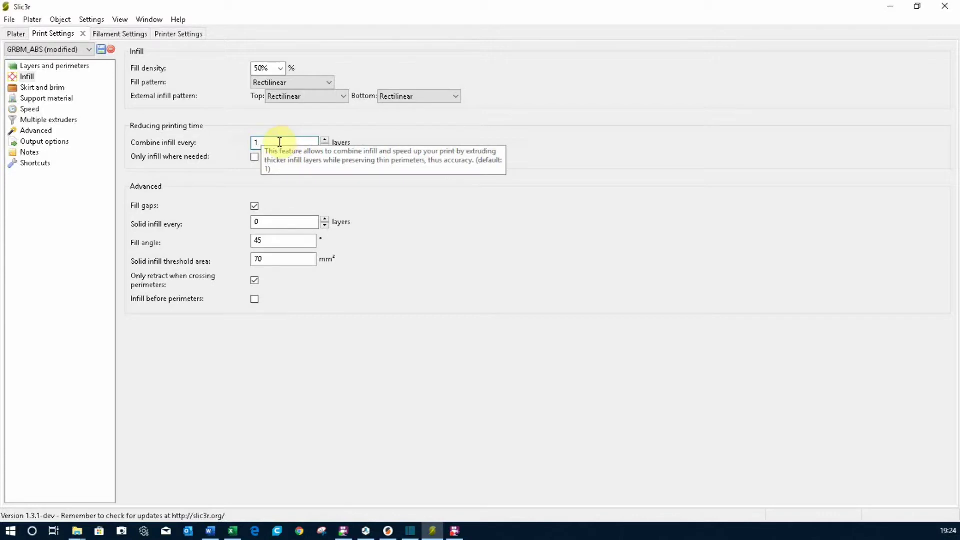
double_click(269, 139)
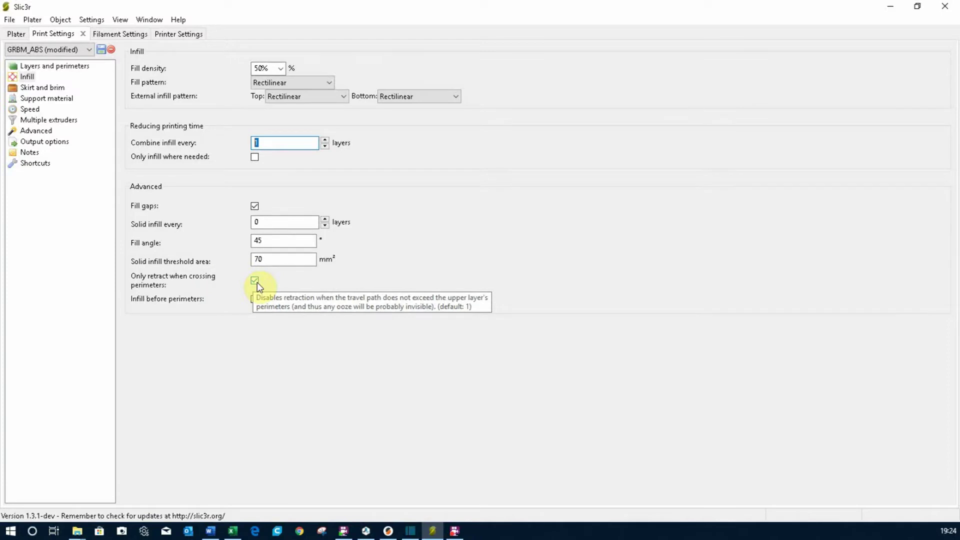
In the skirt and brim settings, set the minimum number of skirt loops to 3.
click(61, 90)
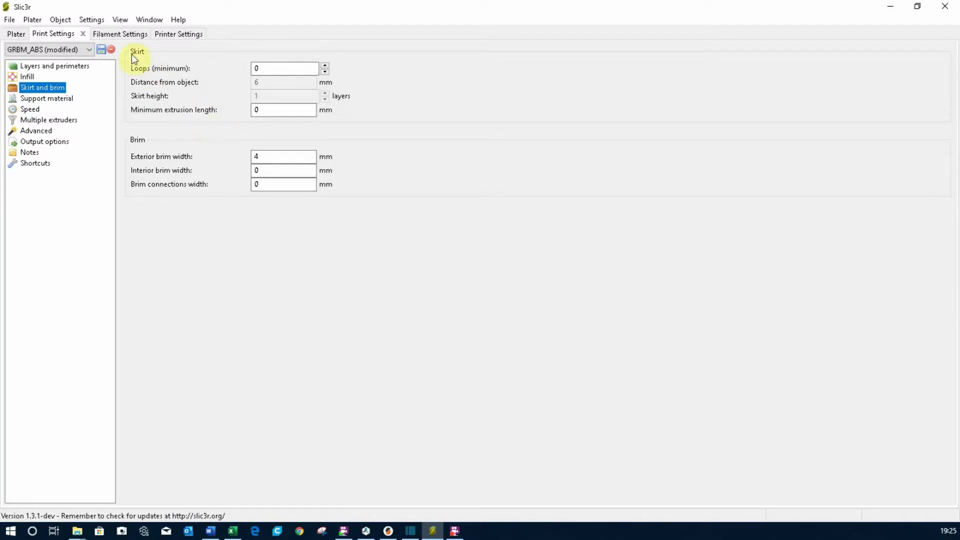
double_click(270, 68)
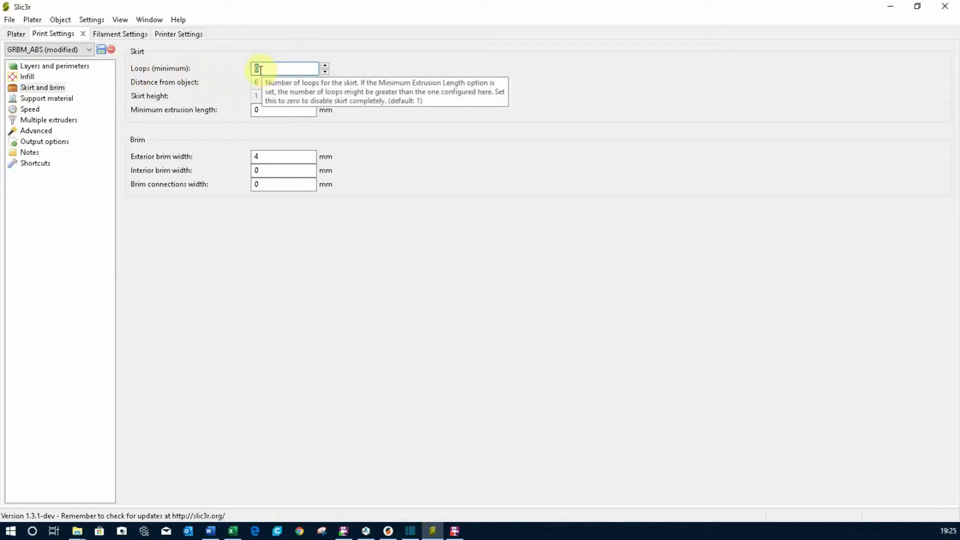
text(3)
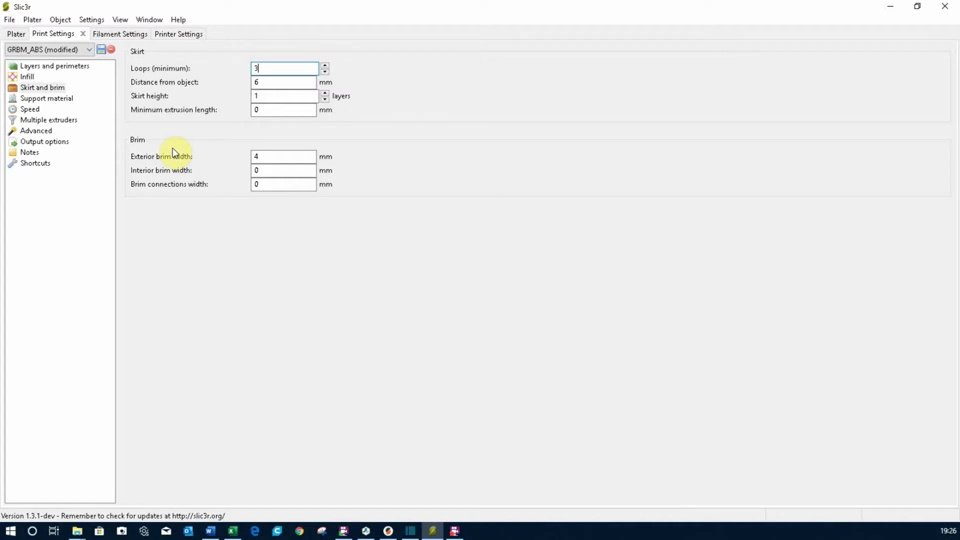
Review the exterior and interior brim width settings.
click(278, 157)
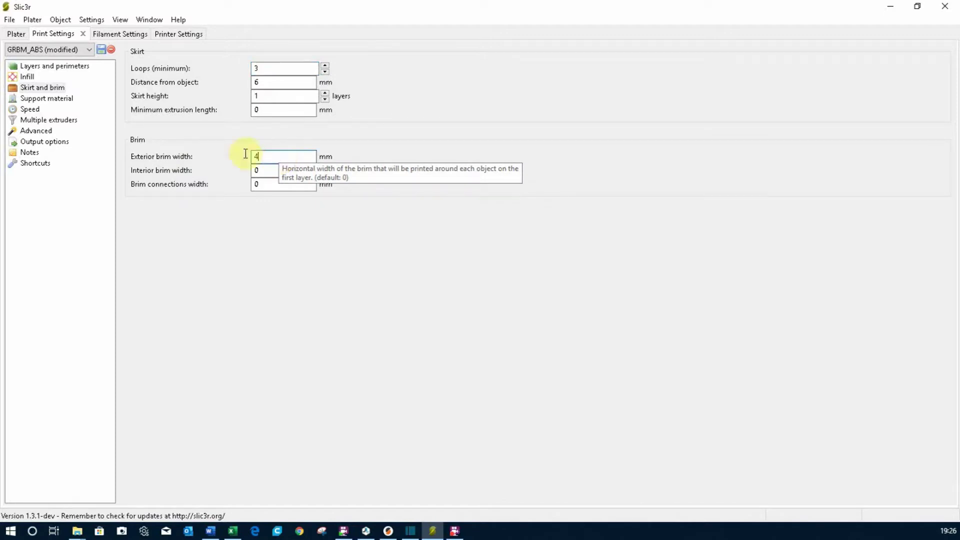
drag(253, 158, 235, 171)
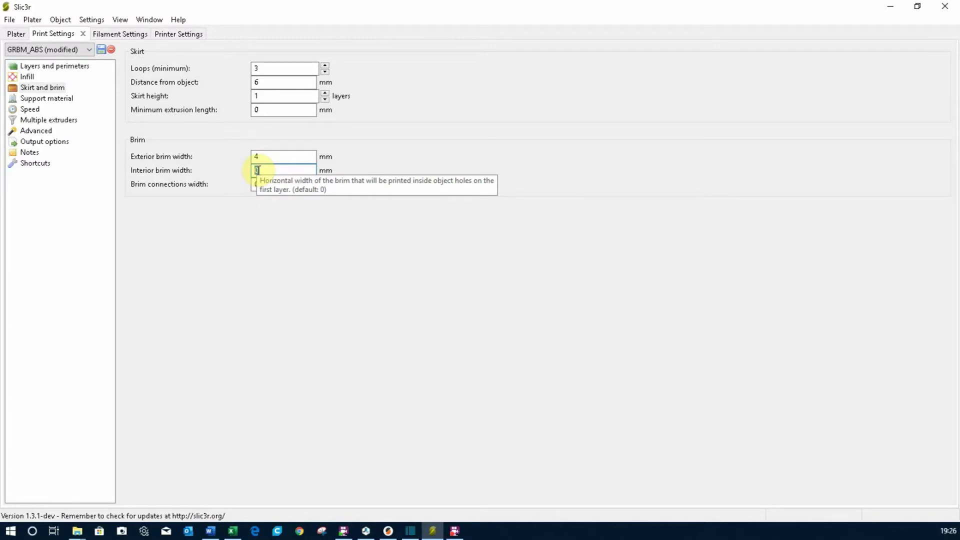
click(262, 154)
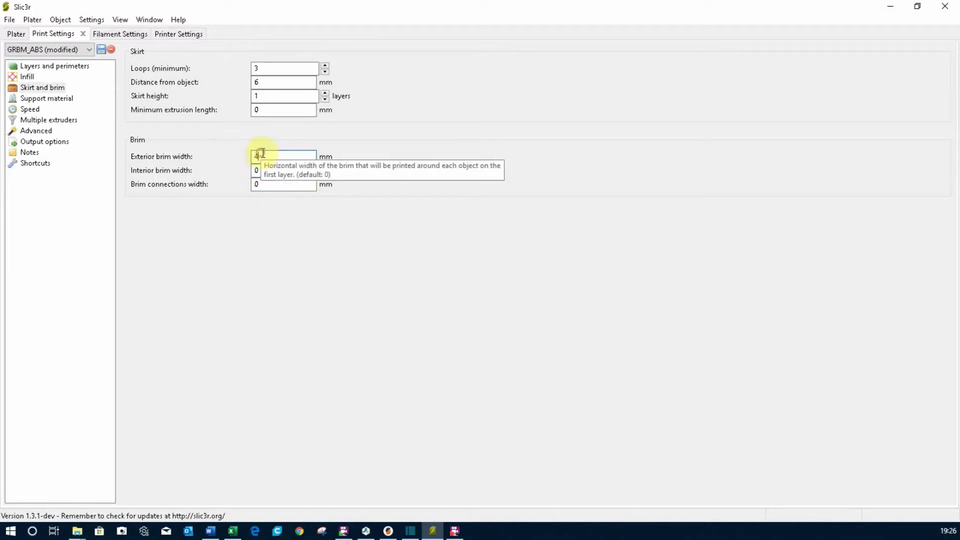
double_click(260, 154)
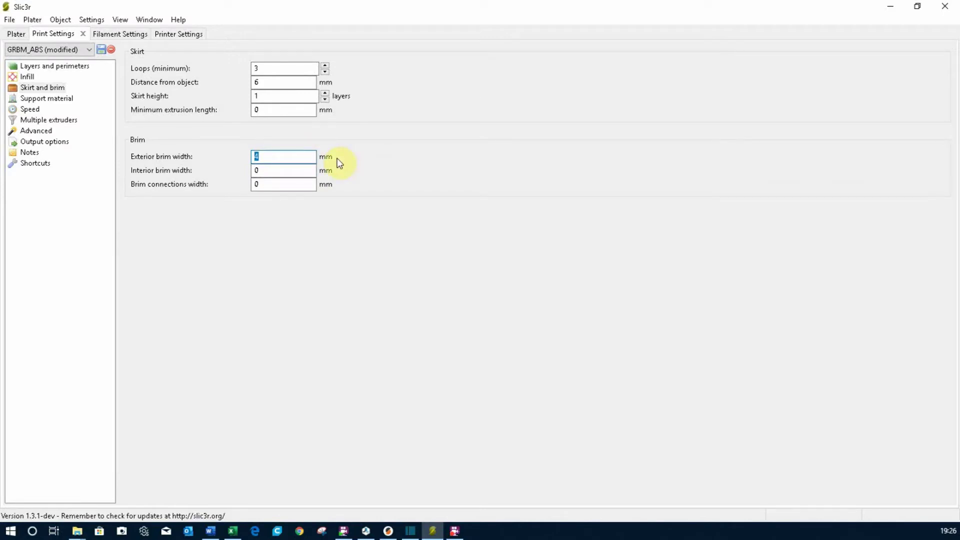
Review the support material settings, including overhang threshold, pattern spacing and angle, interface layers and bridge support.
click(59, 100)
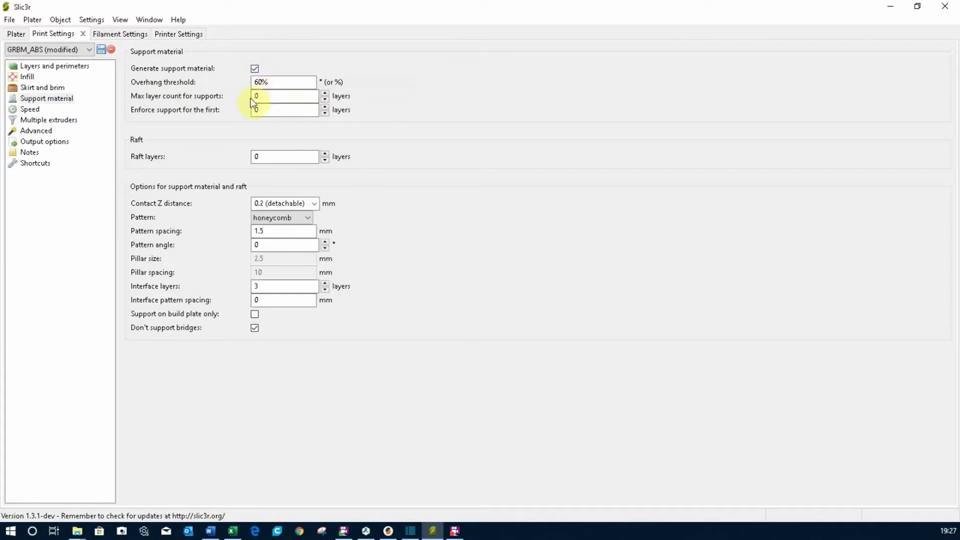
drag(276, 82, 239, 83)
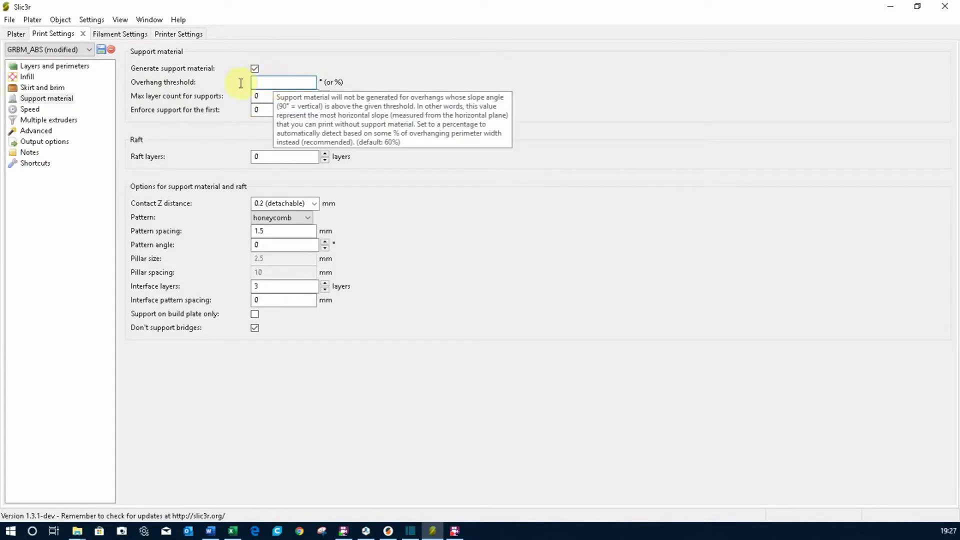
click(278, 81)
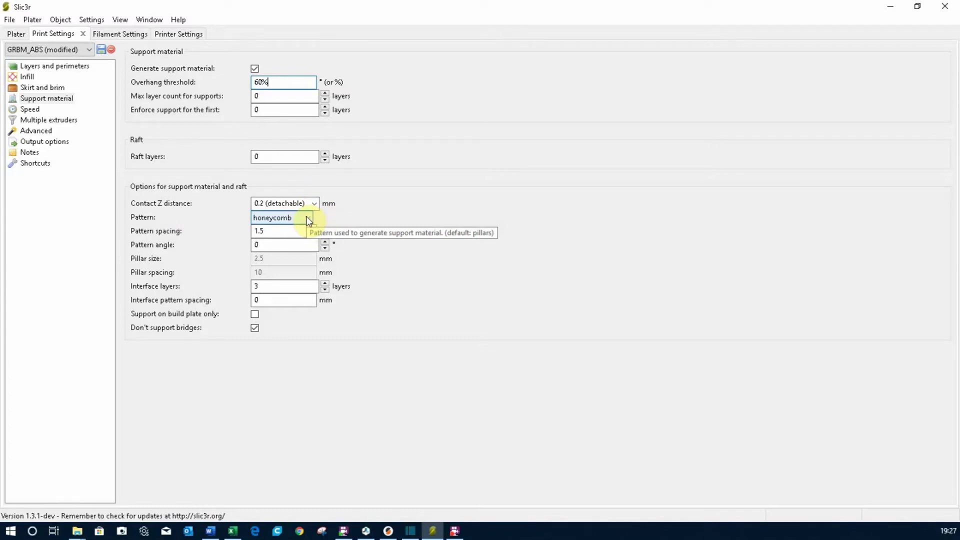
double_click(250, 231)
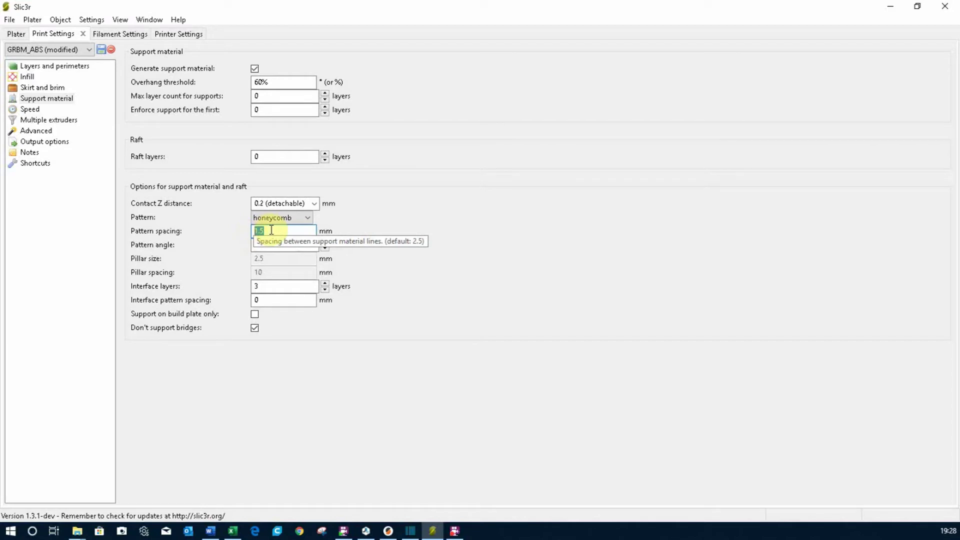
click(272, 230)
click(293, 242)
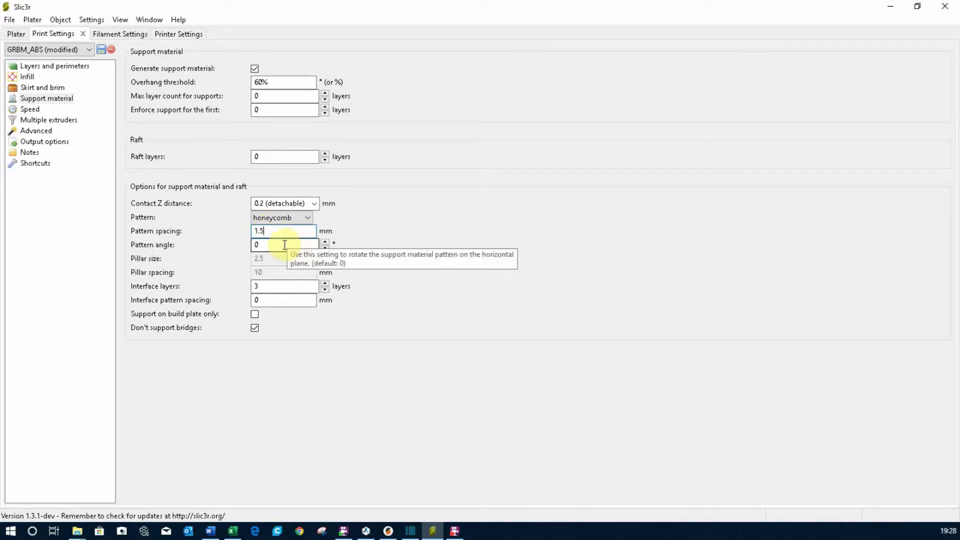
double_click(270, 287)
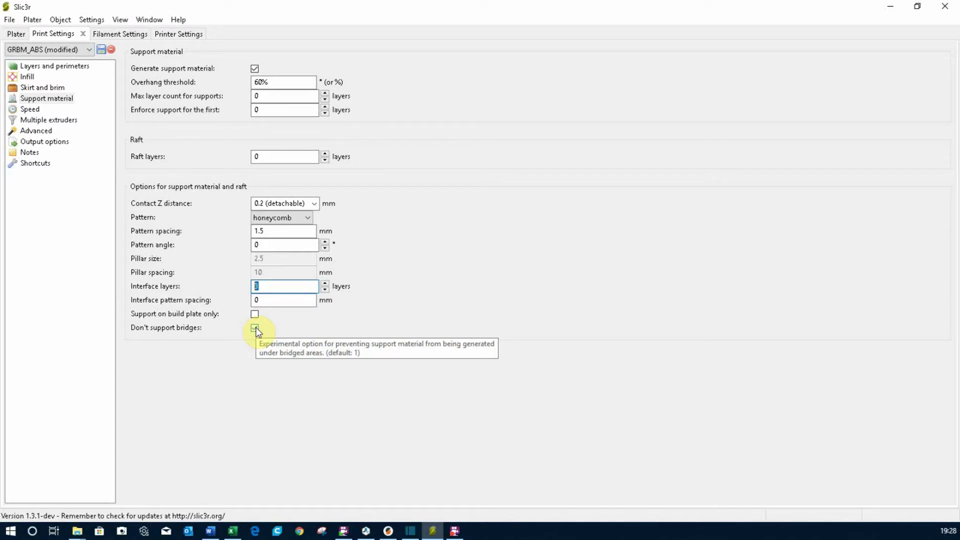
Examine the print move speeds for perimeters, external perimeters, infill and solid infill.
click(30, 109)
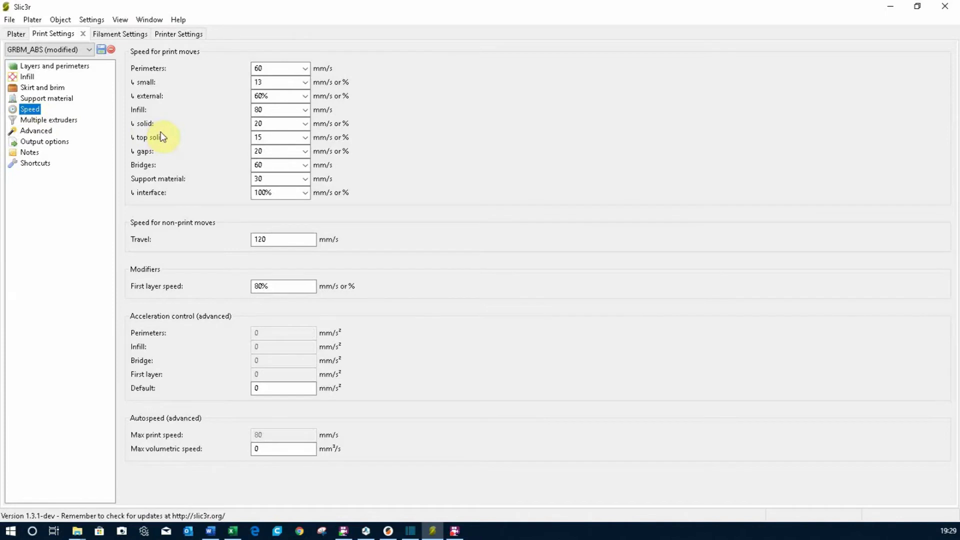
mouse_move(171, 131)
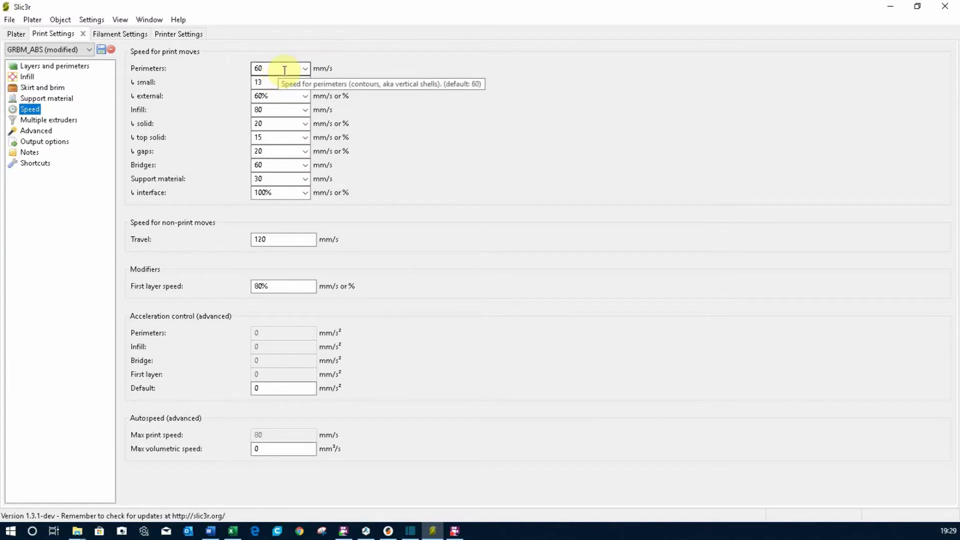
click(279, 95)
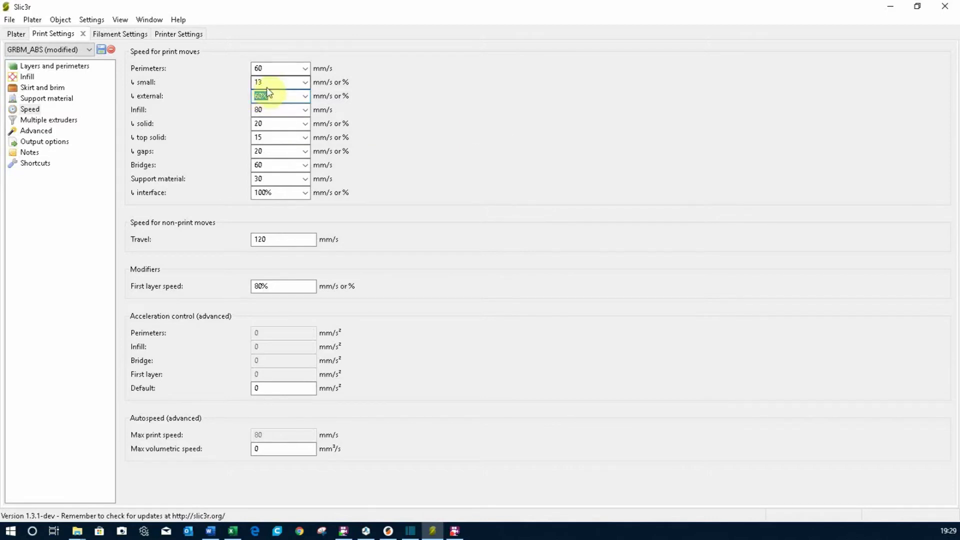
click(261, 68)
double_click(262, 68)
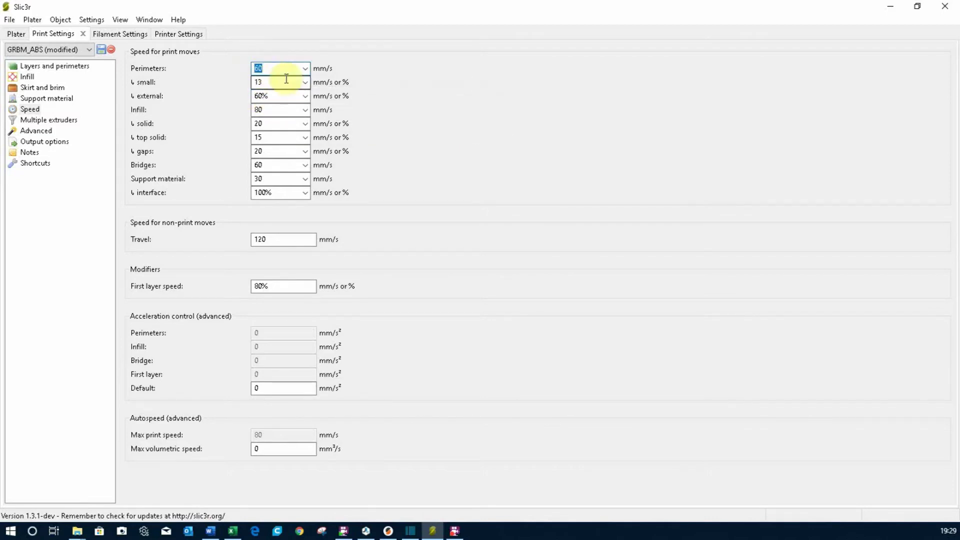
double_click(274, 94)
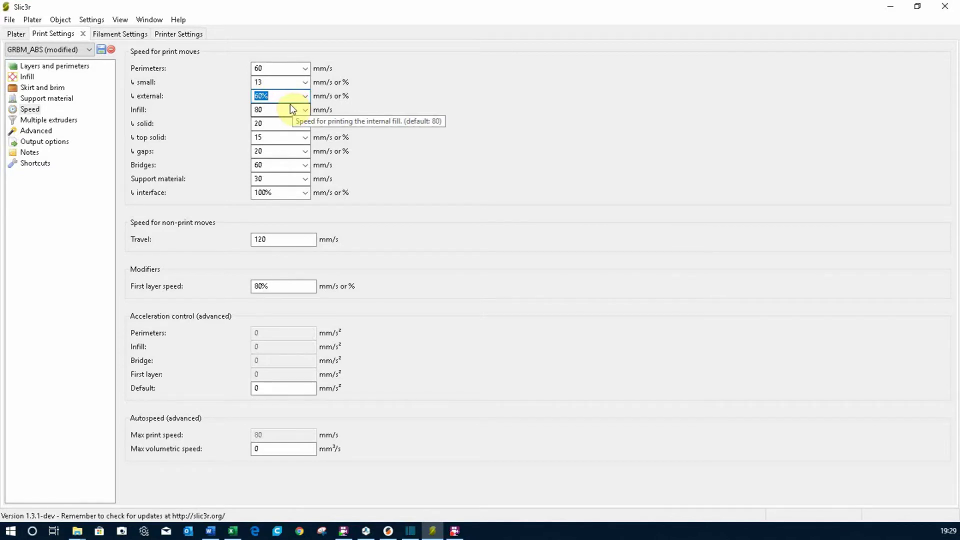
double_click(266, 109)
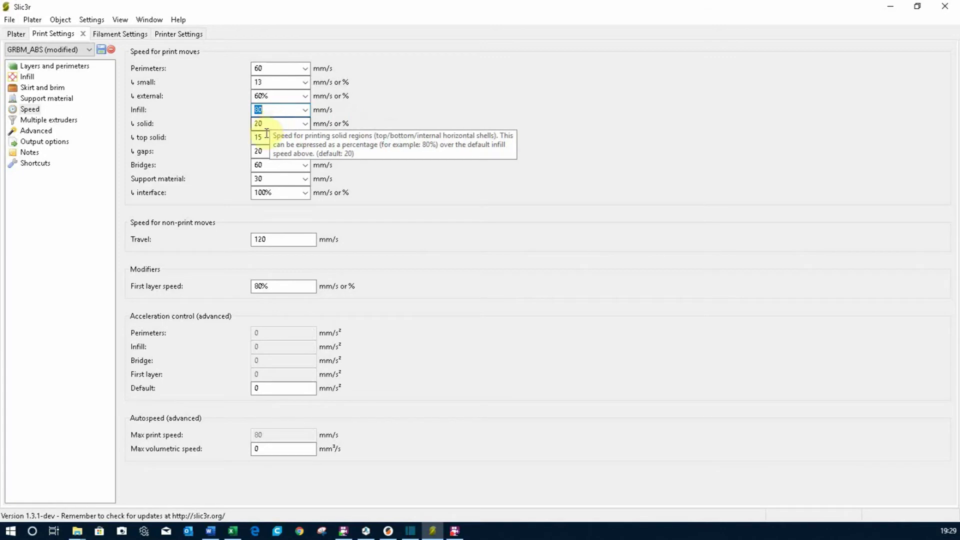
click(269, 124)
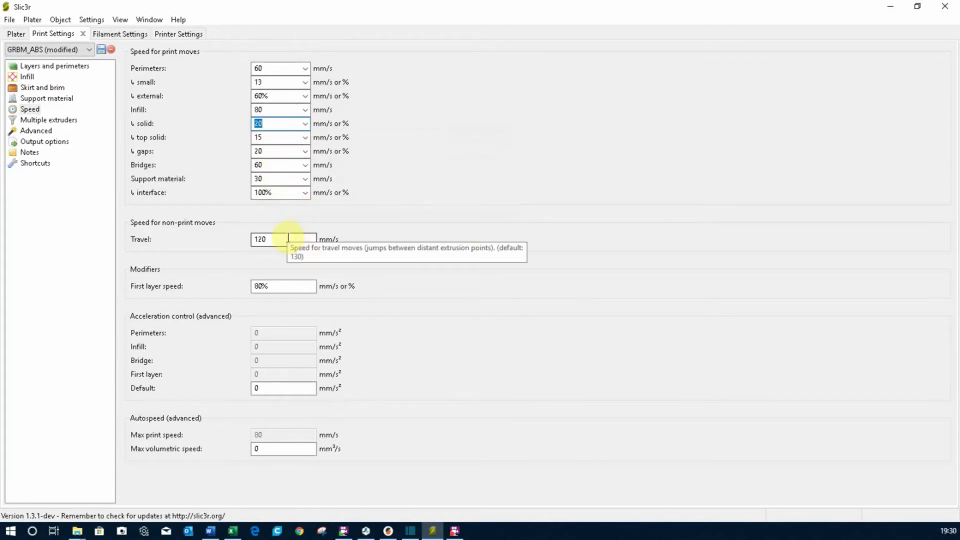
Check the travel speed for non-print moves and the first layer speed.
click(286, 239)
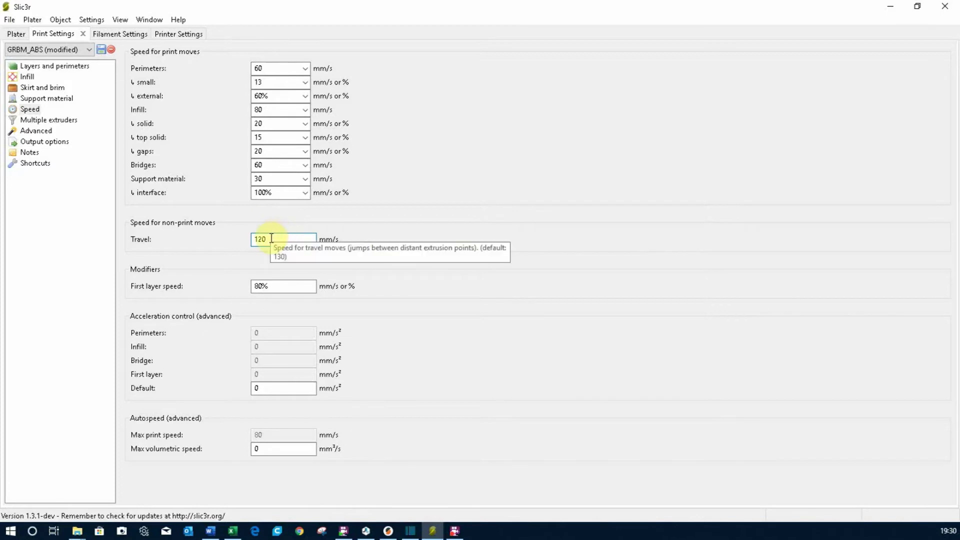
drag(271, 239, 251, 240)
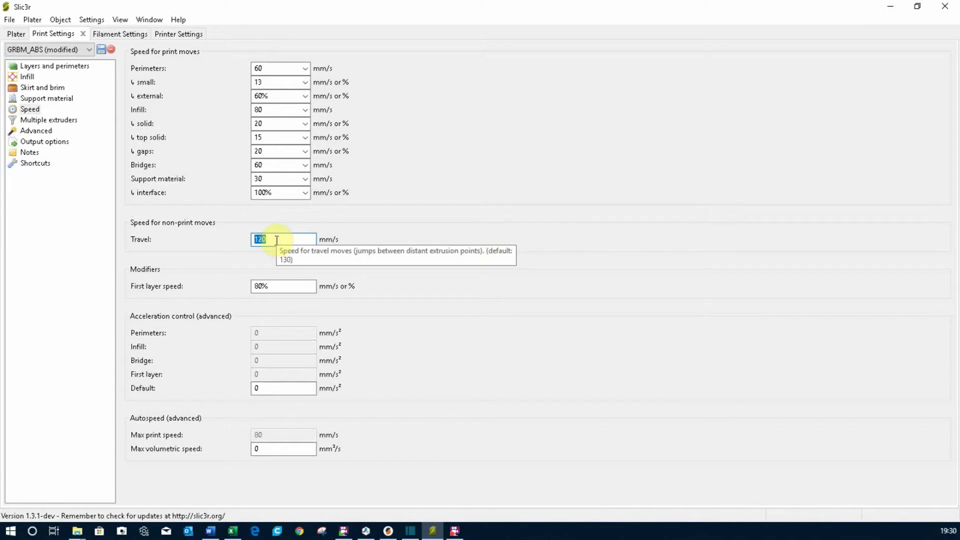
click(272, 286)
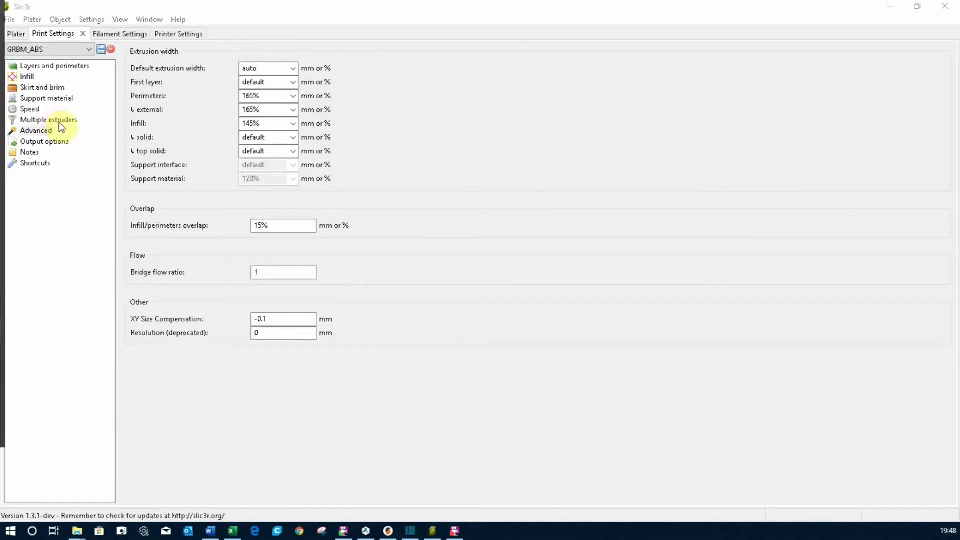
Examine the advanced extrusion width settings for perimeters, external perimeters, infill and top solid infill.
click(42, 130)
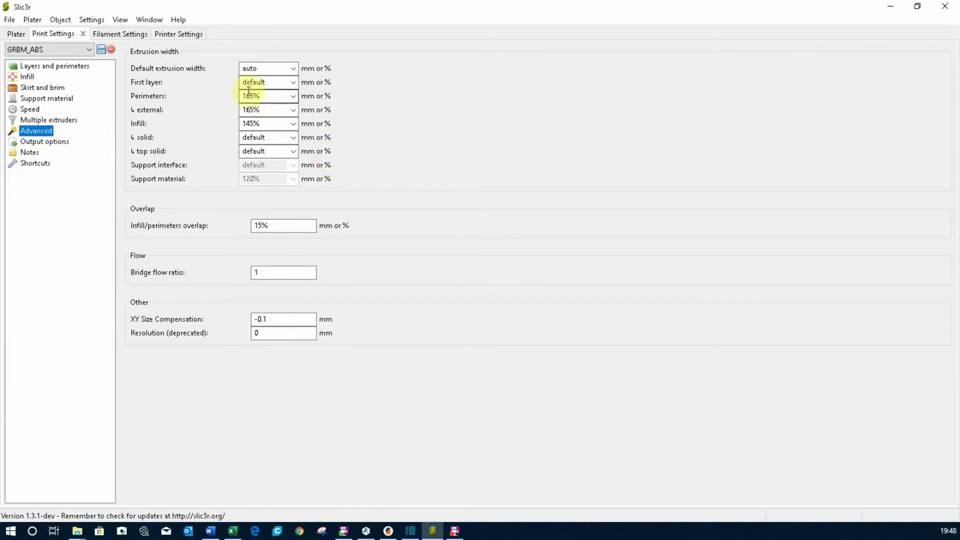
mouse_move(218, 82)
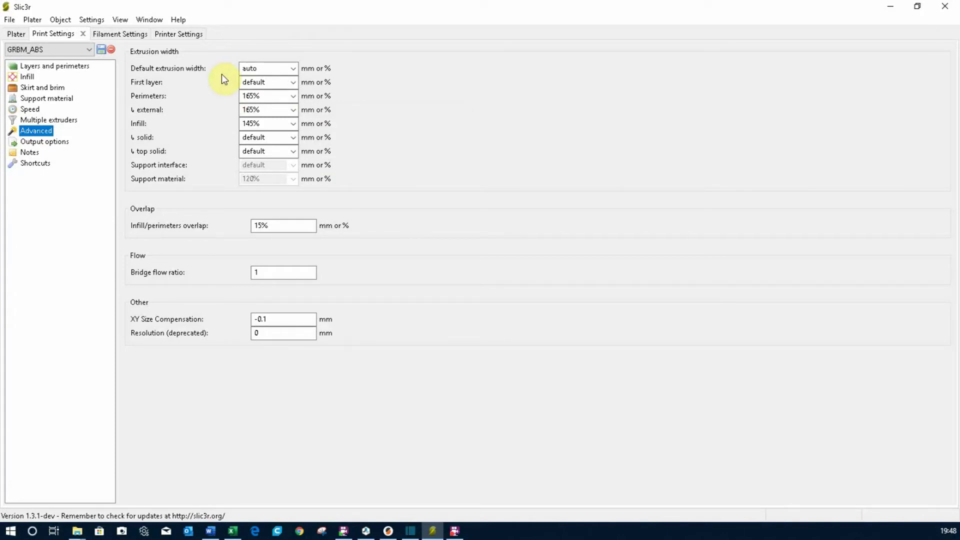
mouse_move(293, 98)
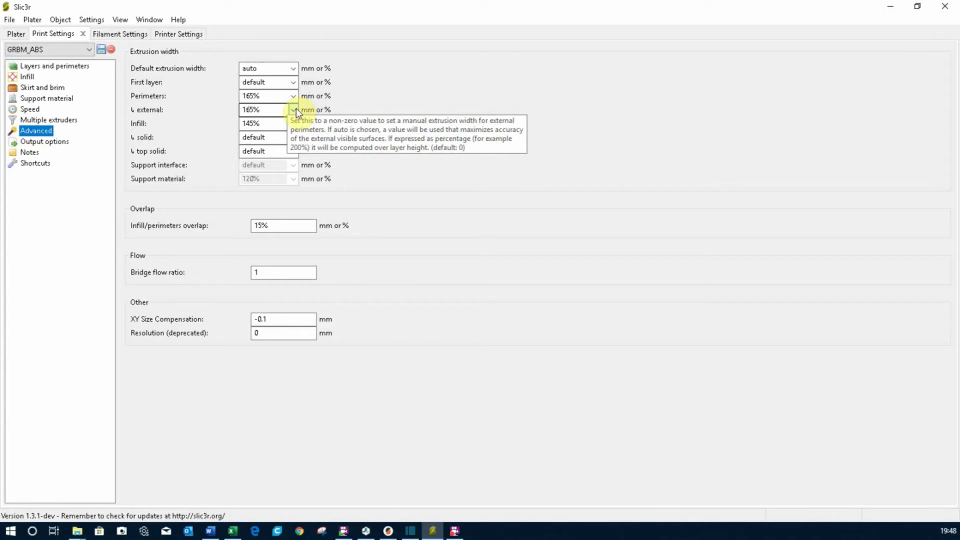
click(269, 95)
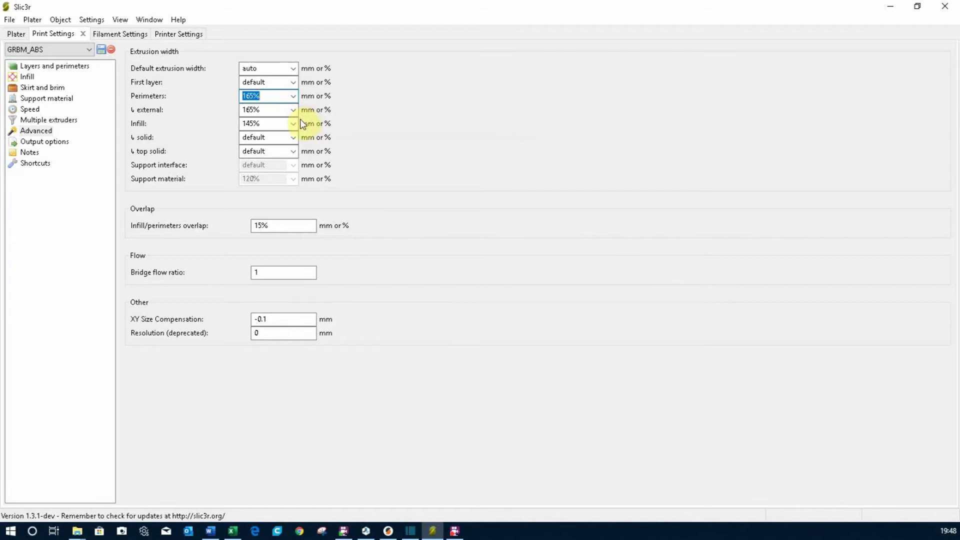
mouse_move(298, 125)
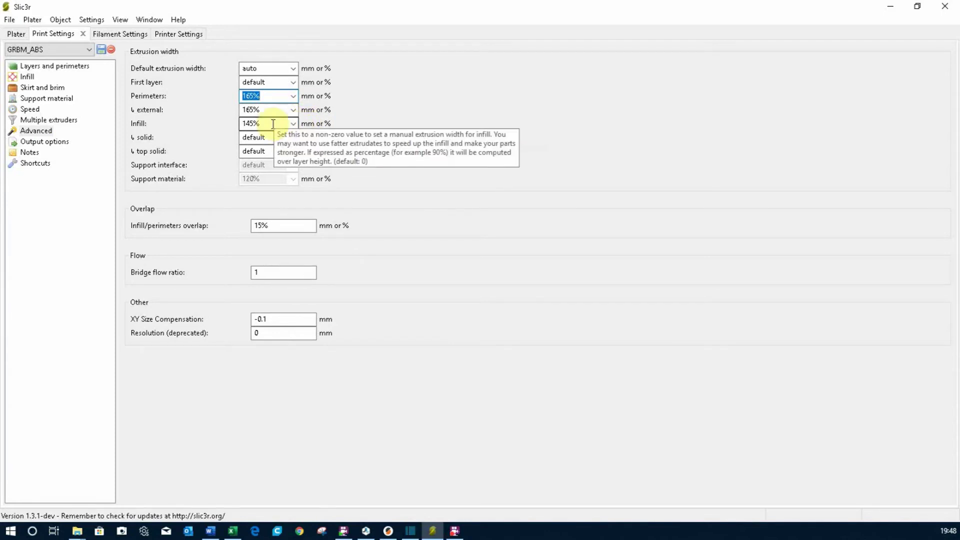
click(273, 124)
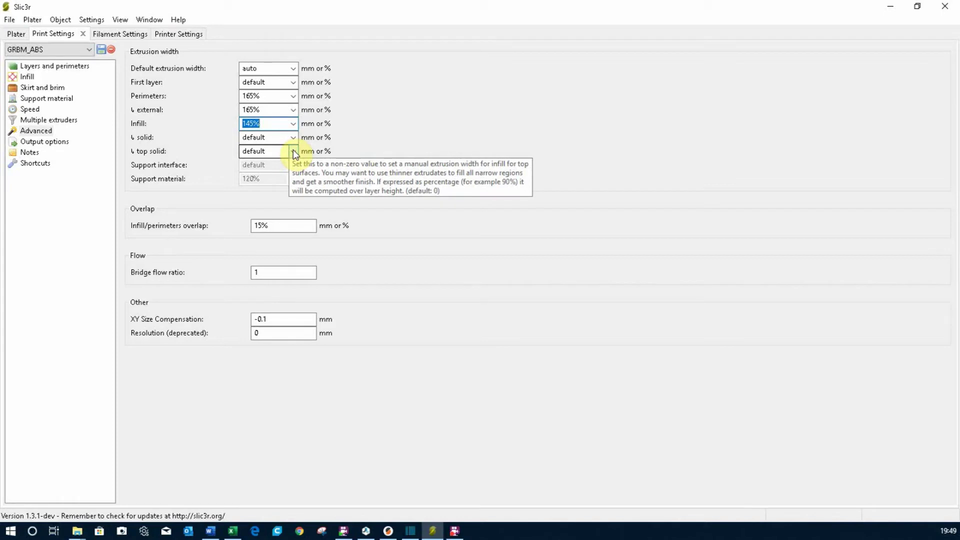
click(274, 152)
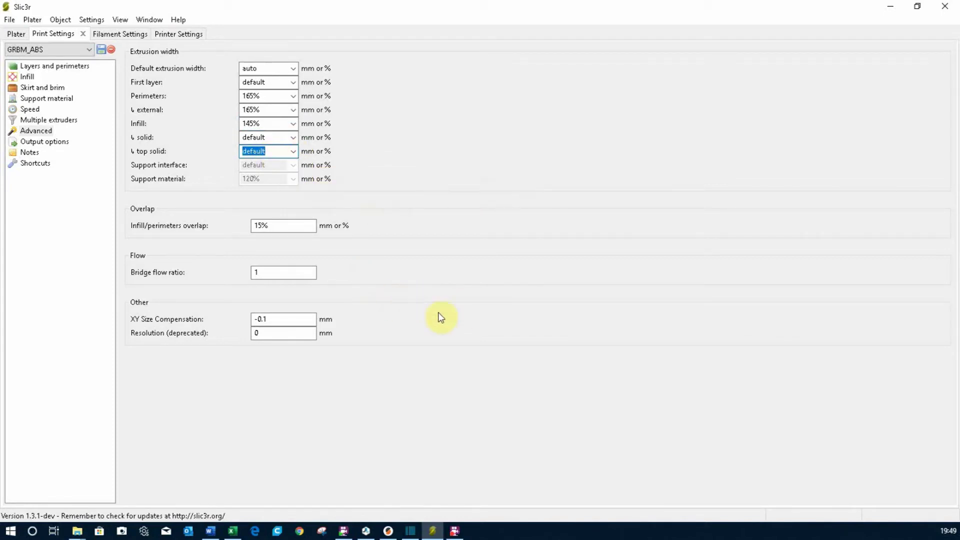
Check the infill/perimeters overlap, XY size compensation and resolution settings.
click(278, 224)
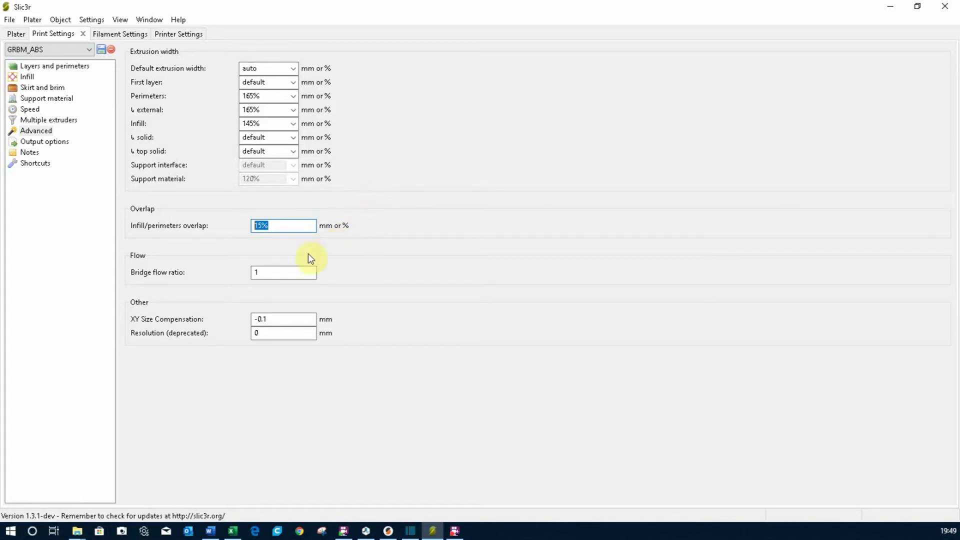
mouse_move(146, 320)
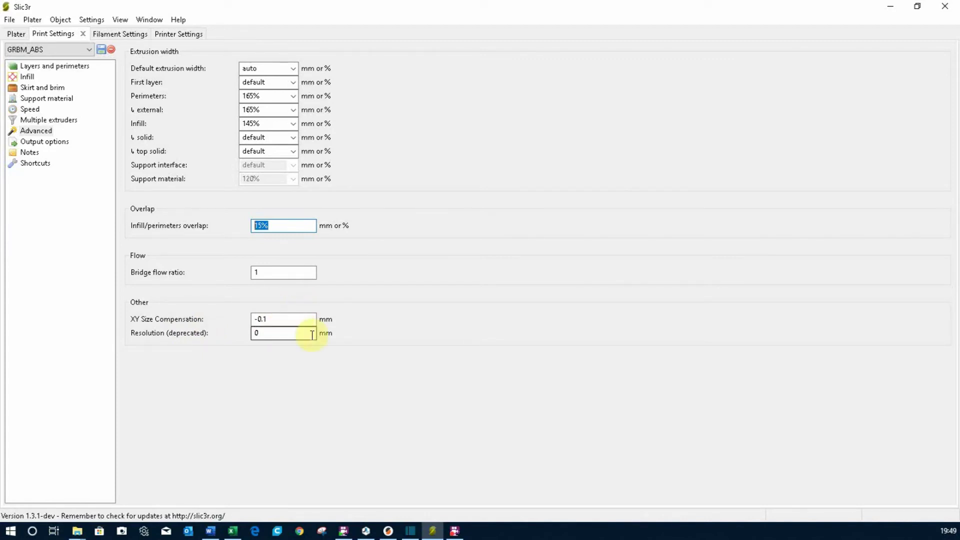
mouse_move(312, 335)
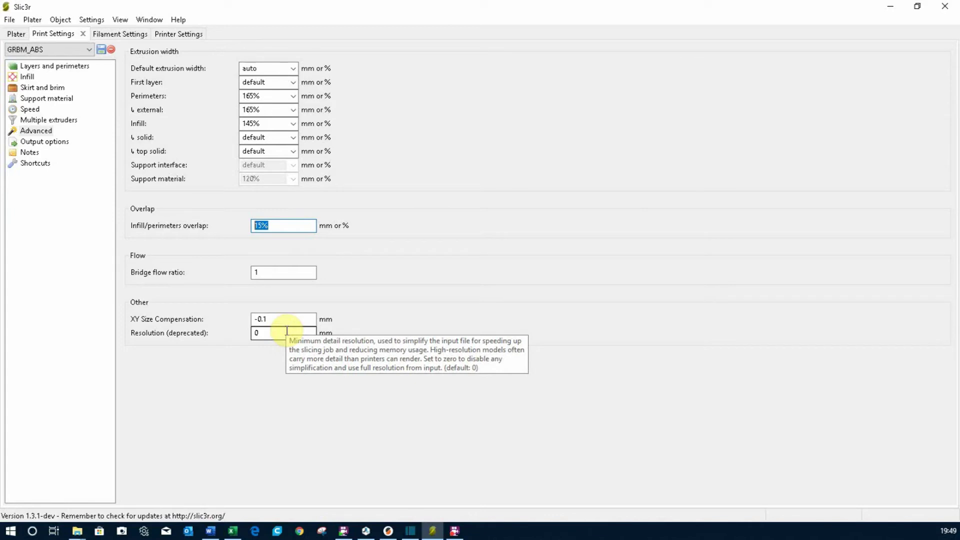
Set the XY size compensation to -0.1 mm.
drag(270, 319, 253, 319)
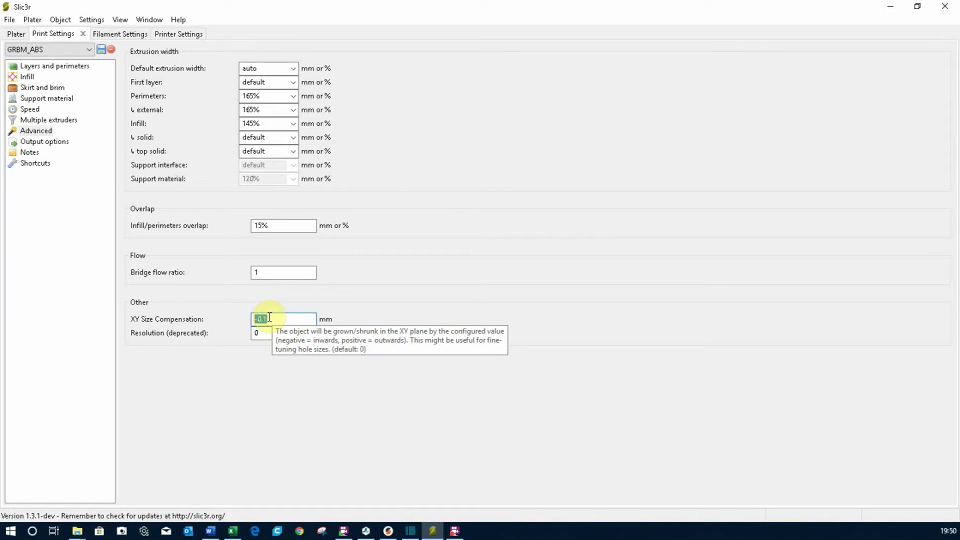
text(-0.1)
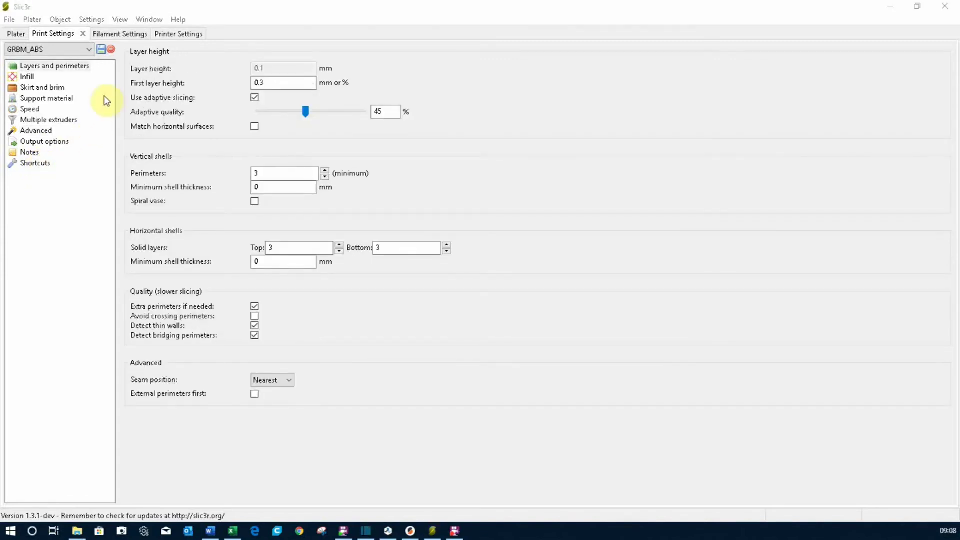
Set the filament diameter to 1.75 mm in the filament settings.
click(113, 36)
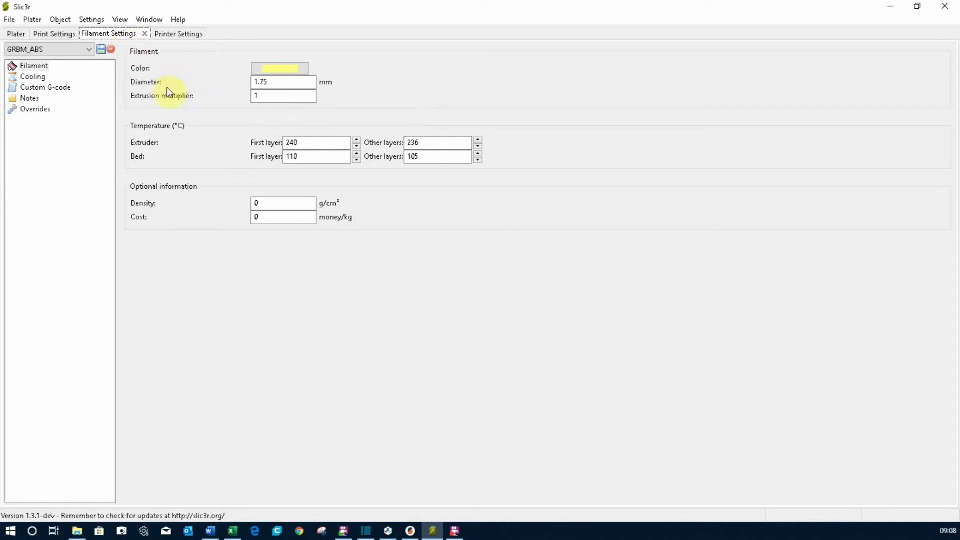
mouse_move(169, 86)
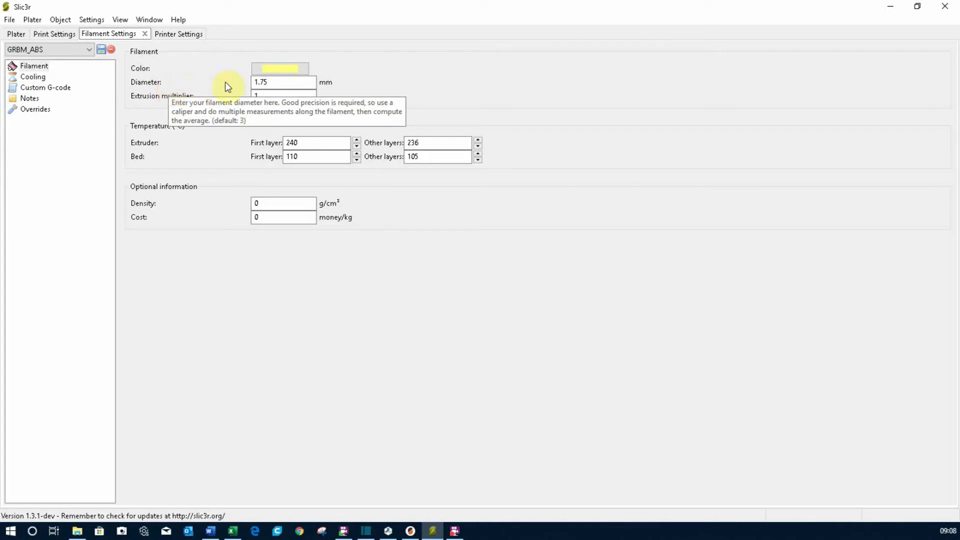
click(274, 81)
drag(274, 82, 255, 82)
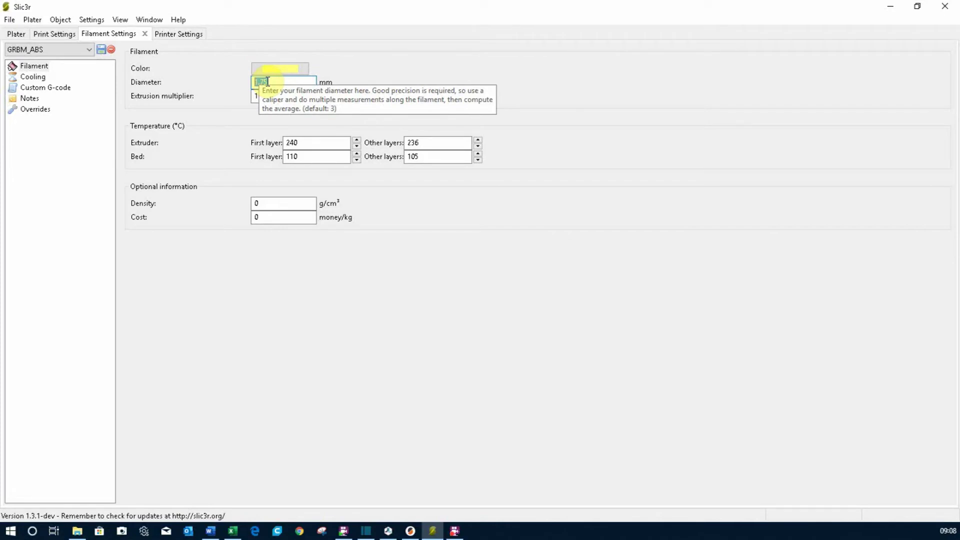
text(1,75)
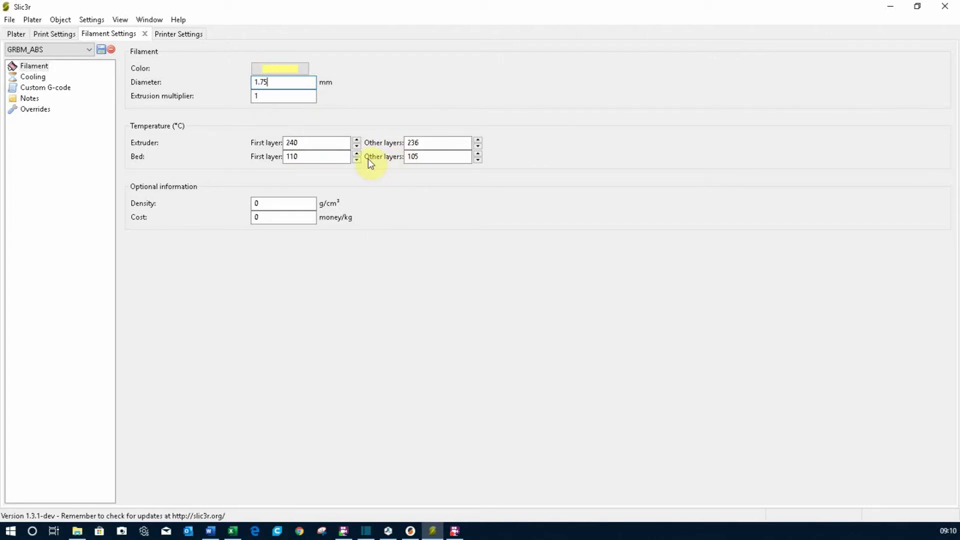
Check the filament's cooling settings for minimum and maximum fan speed and the number of first layers without fan.
click(33, 77)
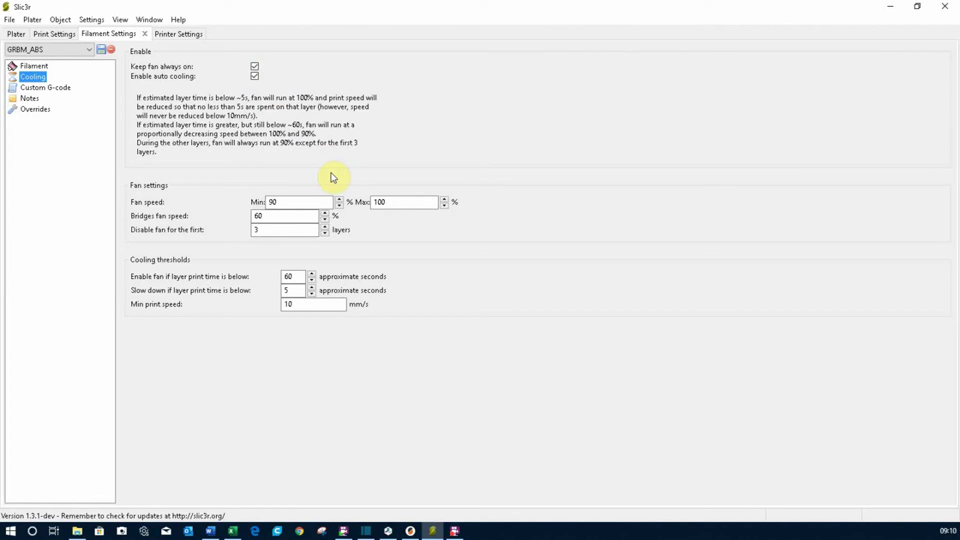
click(283, 204)
click(385, 202)
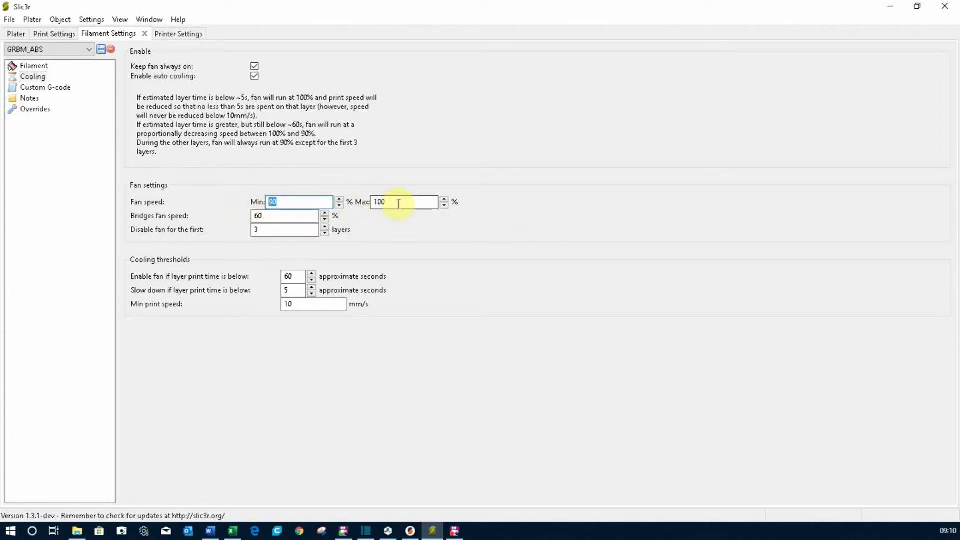
double_click(377, 202)
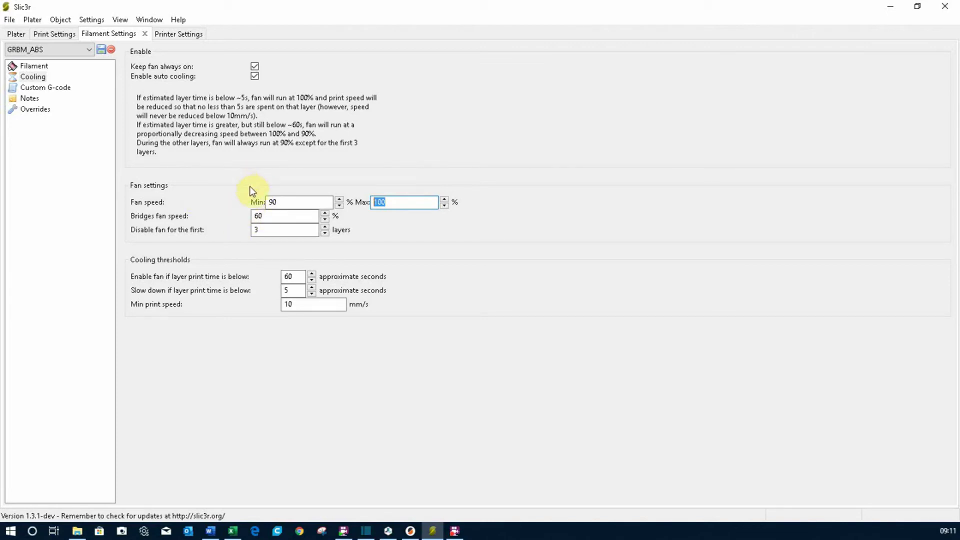
double_click(274, 229)
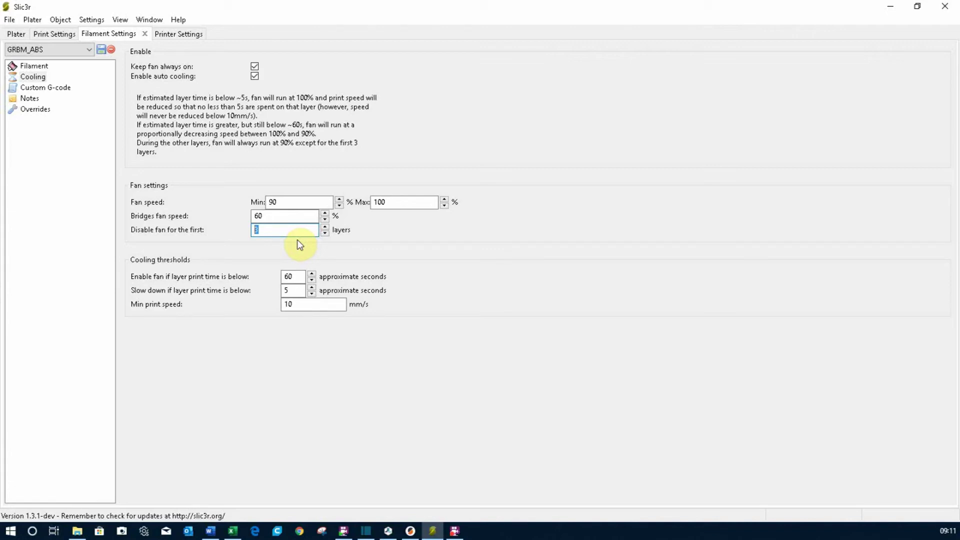
Turn off both the always-on fan and auto cooling for the ABS filament.
click(254, 67)
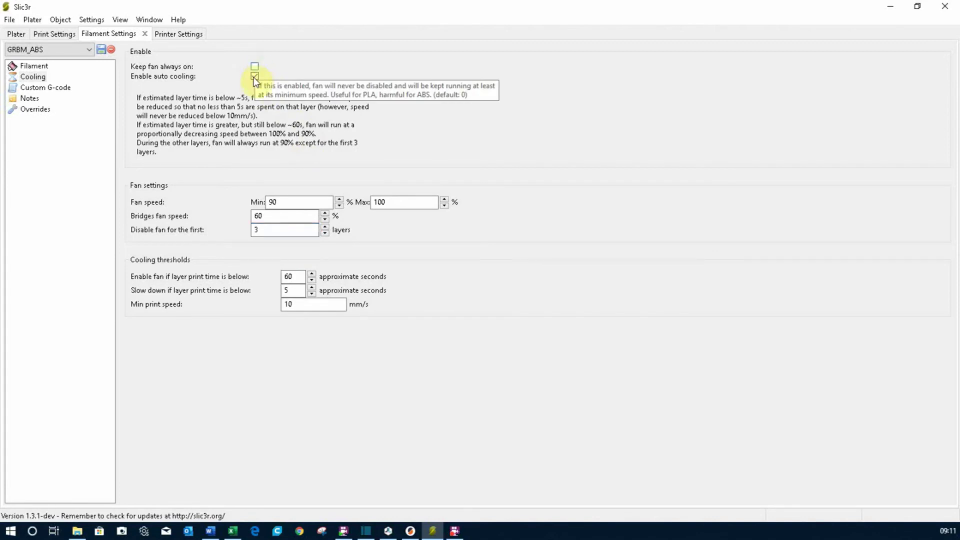
click(254, 76)
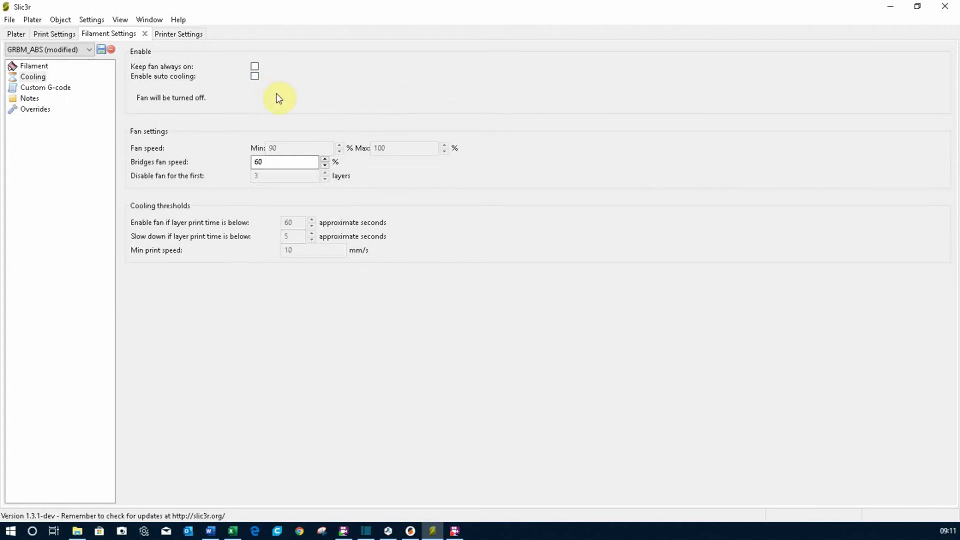
Look through the filament's custom G-code, notes and overrides, and save the modified filament profile.
click(59, 88)
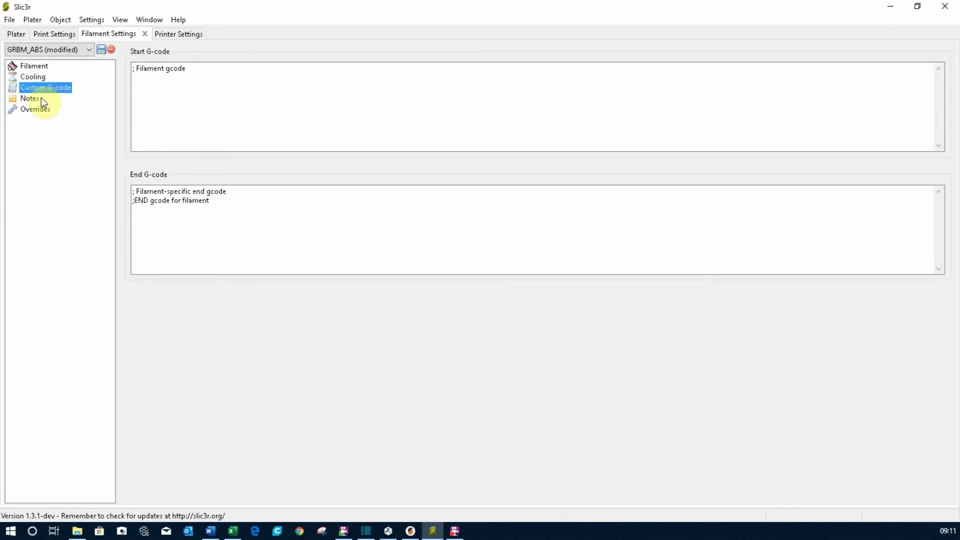
click(40, 98)
click(39, 109)
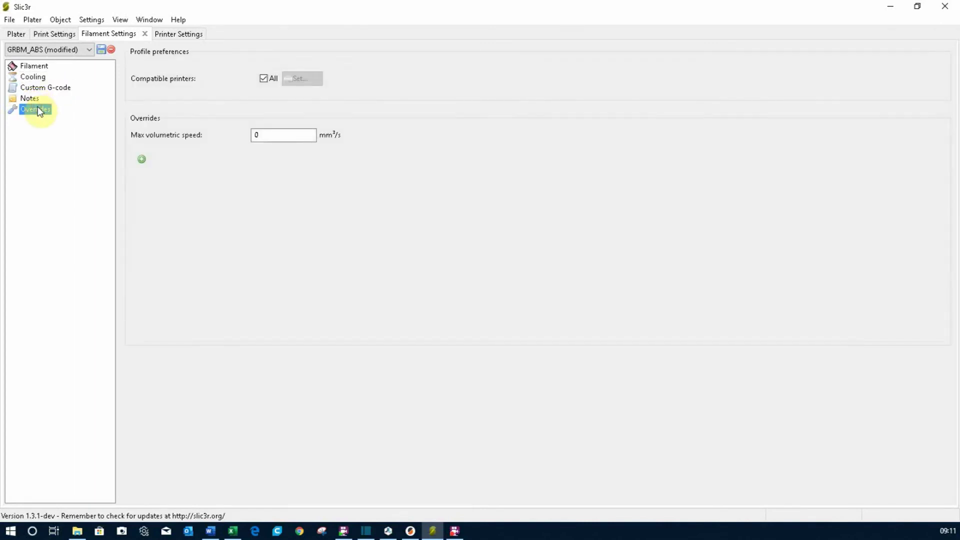
click(101, 50)
click(77, 105)
Check the bed shape, size and origin in the printer settings.
click(168, 35)
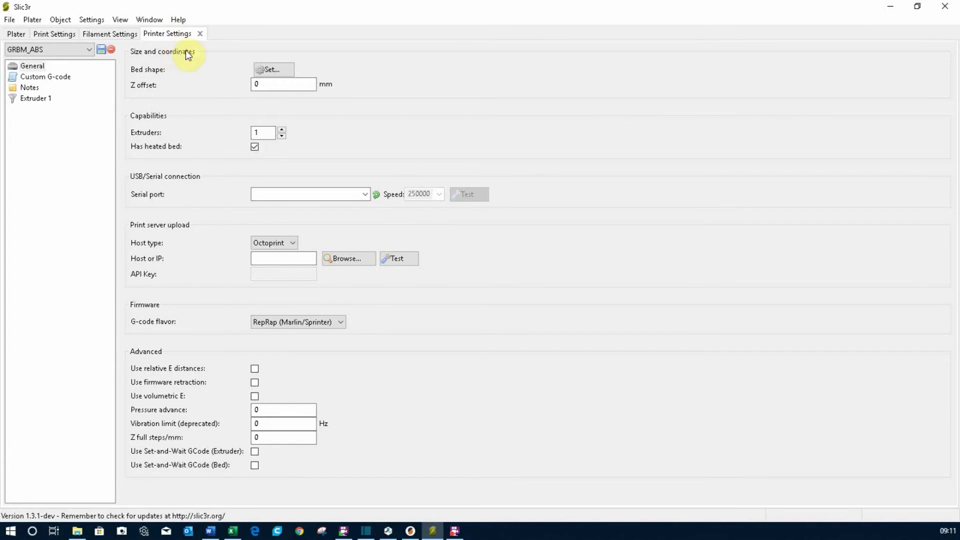
click(267, 71)
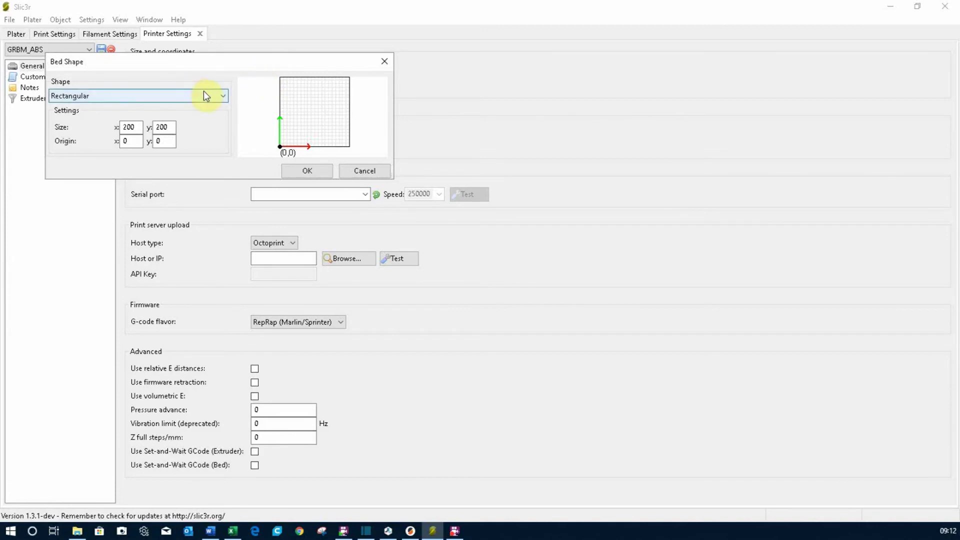
click(293, 168)
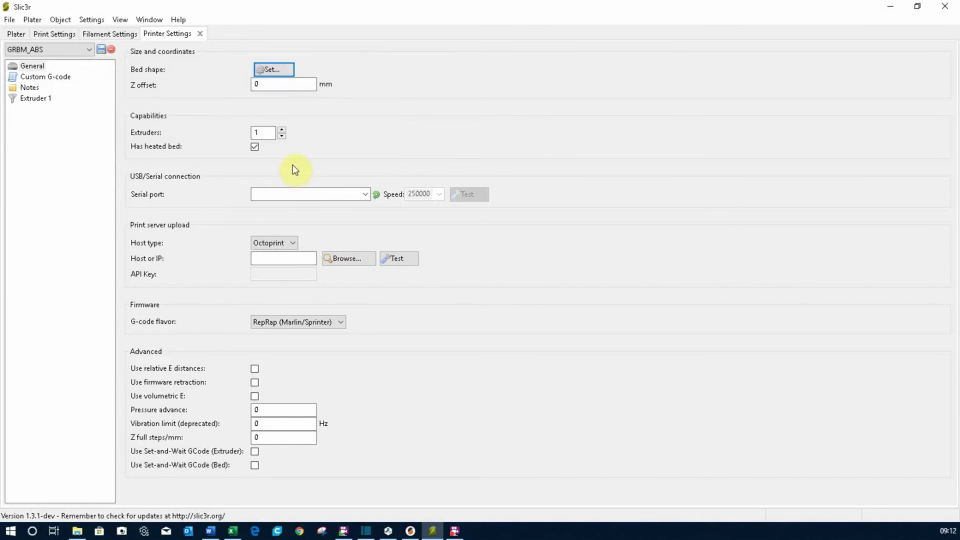
Set the printer's Z offset to 0.3 mm.
click(267, 87)
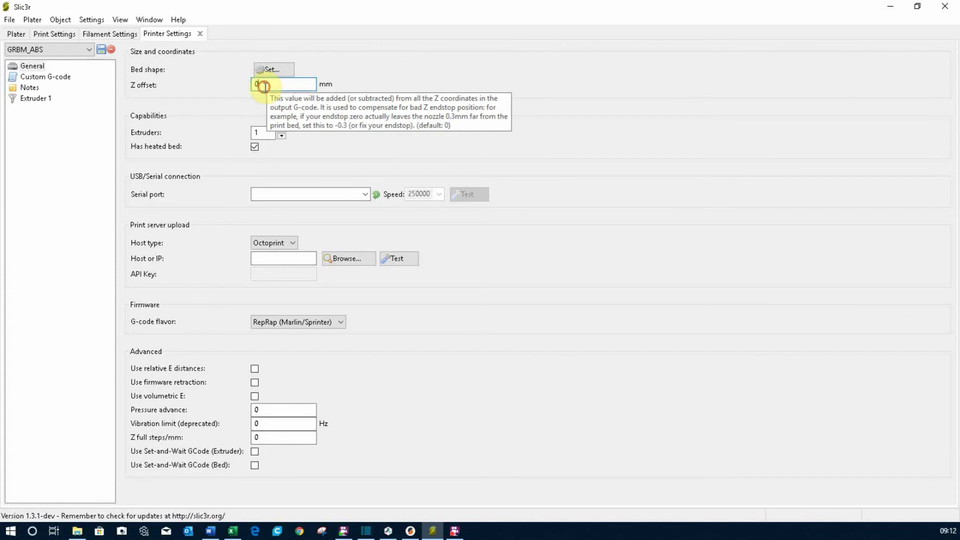
double_click(256, 85)
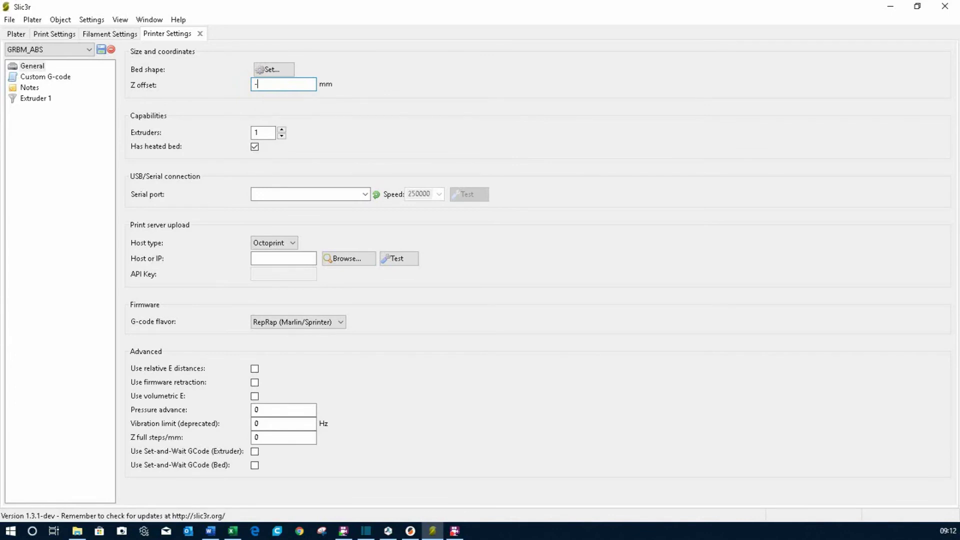
text(-0.3)
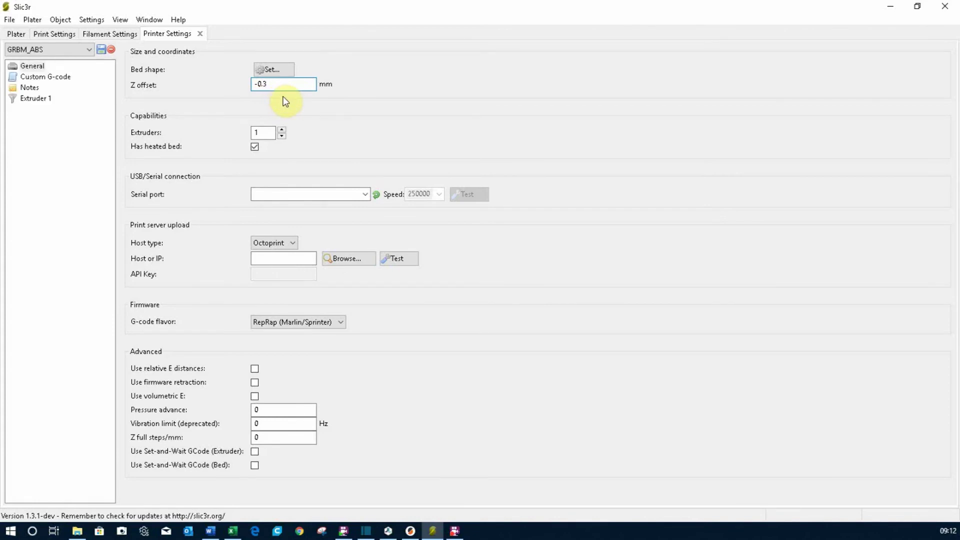
click(257, 84)
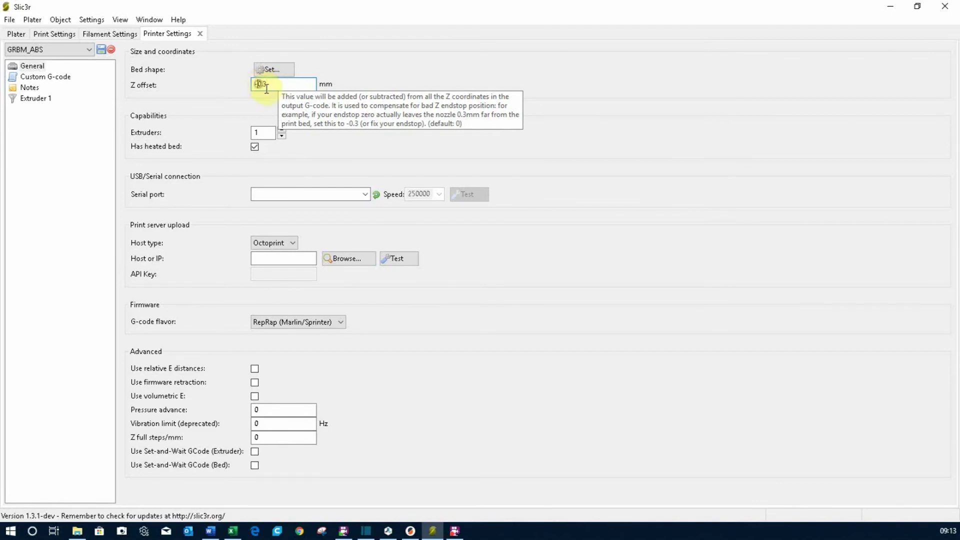
key(BackSpace)
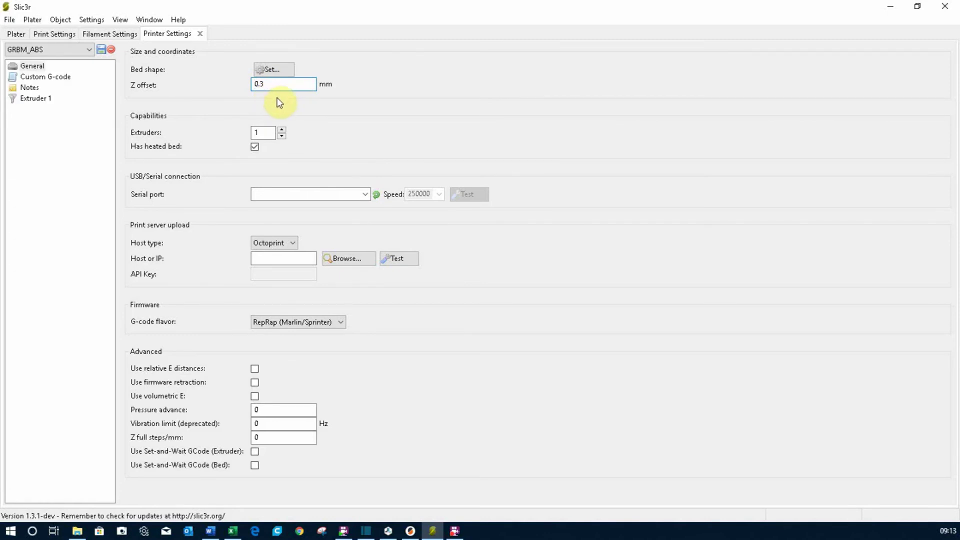
mouse_move(279, 84)
Check the heated bed option, the available serial ports and the firmware's G-code flavor choices.
click(255, 147)
click(362, 195)
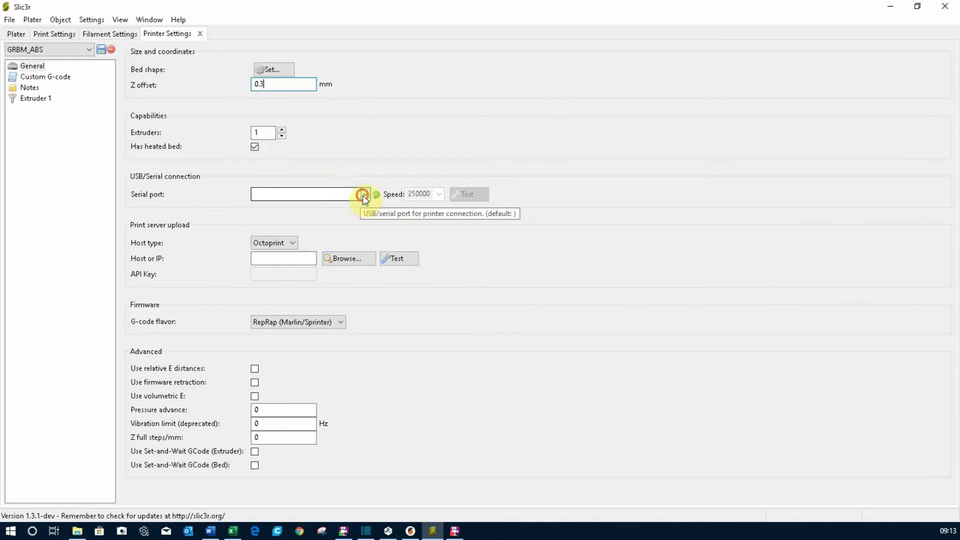
click(362, 196)
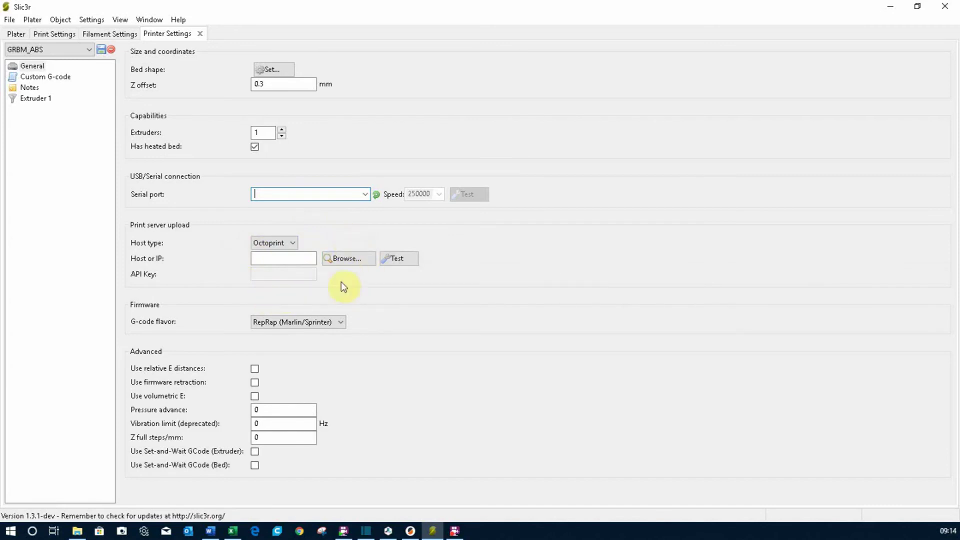
click(341, 322)
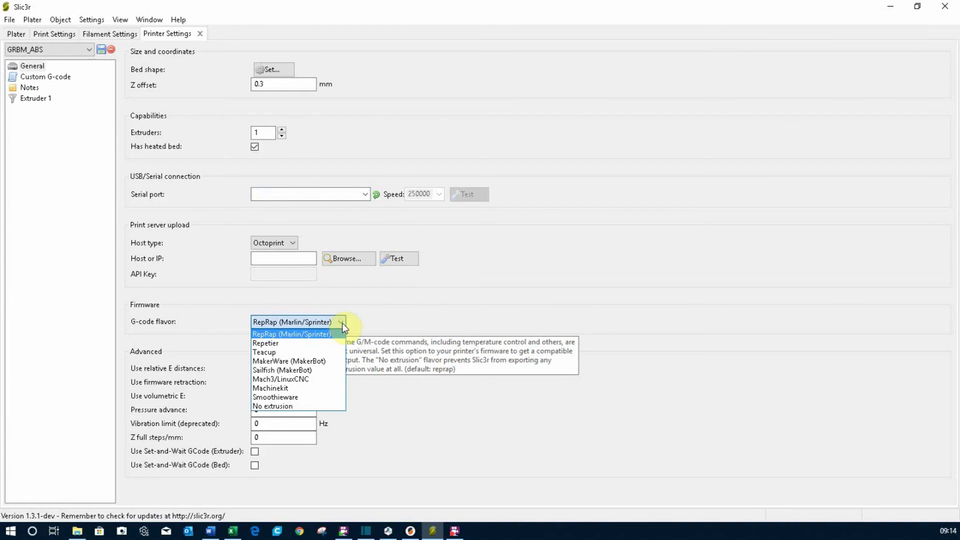
click(342, 323)
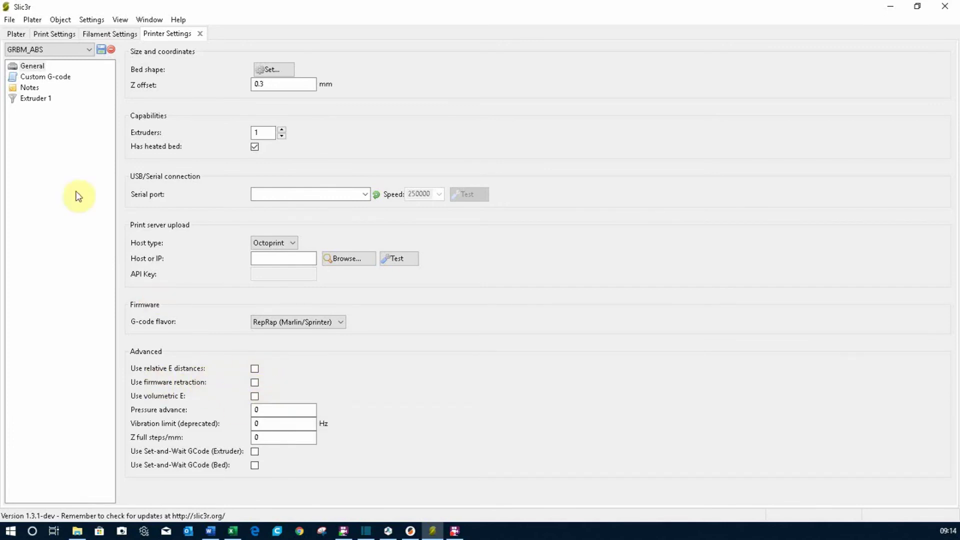
Examine the printer's start G-code for homing, bed levelling and heating commands, and its end G-code.
click(39, 78)
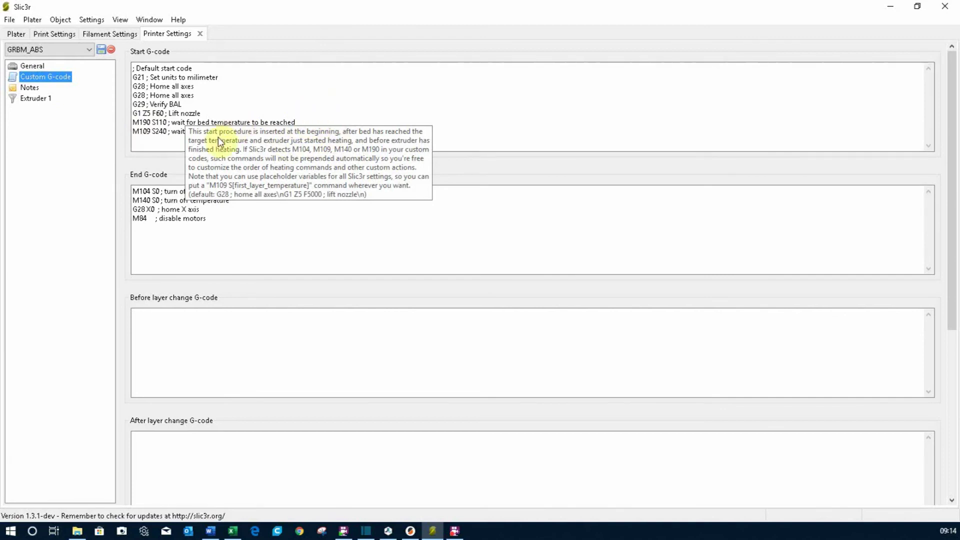
drag(142, 139, 128, 72)
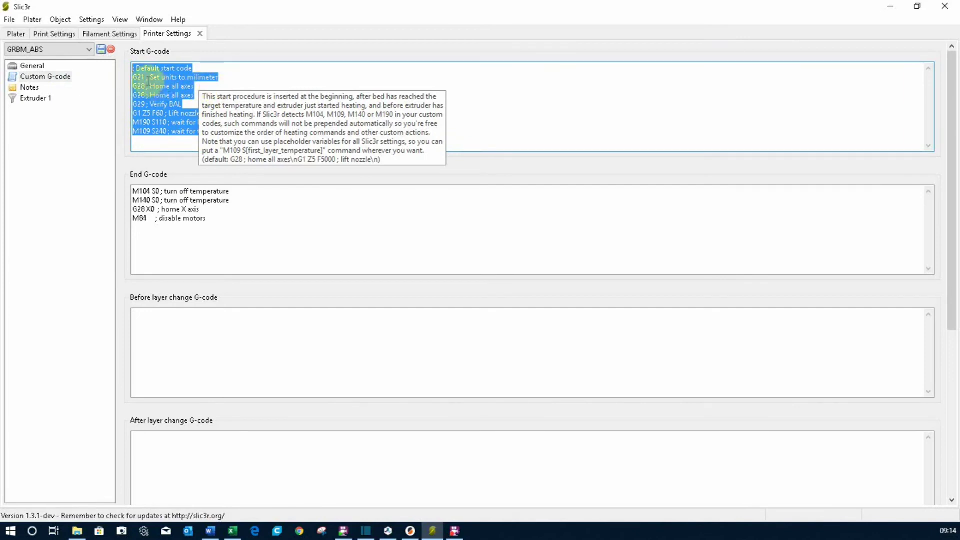
click(130, 85)
drag(131, 85, 199, 100)
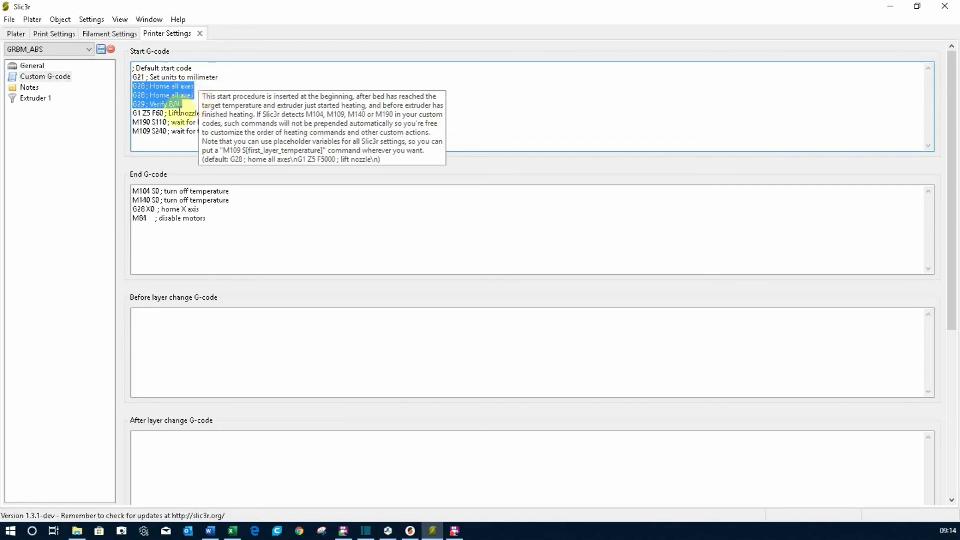
drag(134, 122, 301, 135)
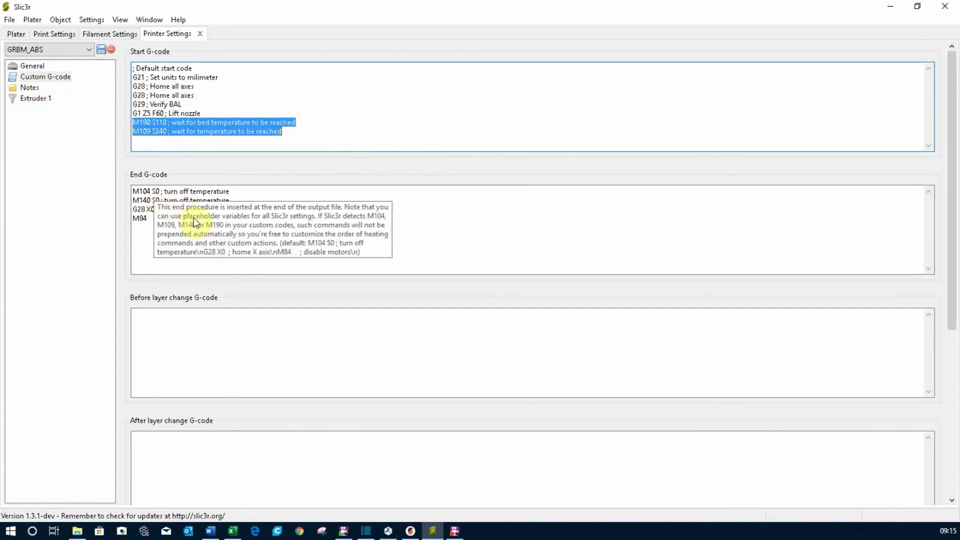
drag(138, 229, 125, 188)
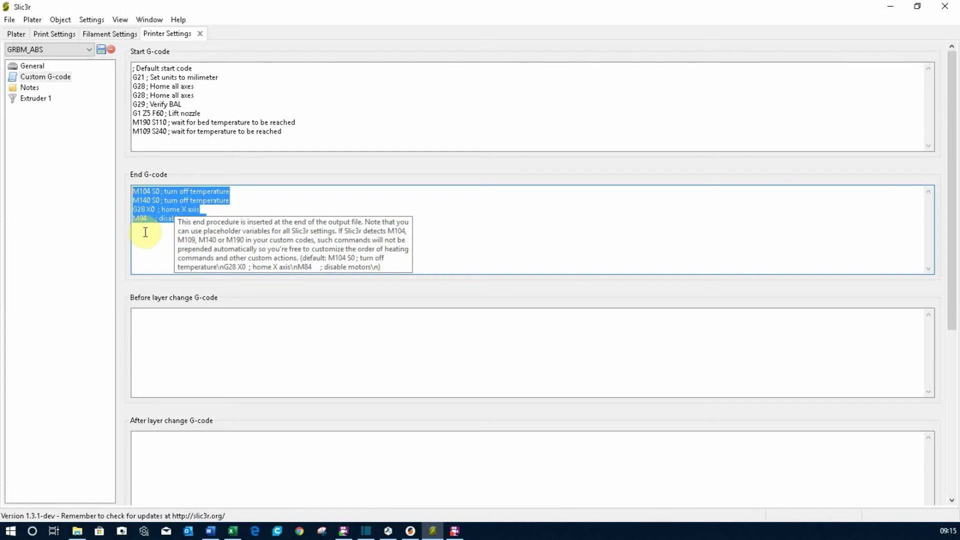
Check Extruder 1's nozzle diameter and minimum and maximum layer height limits, and return to the layer height print settings.
click(35, 101)
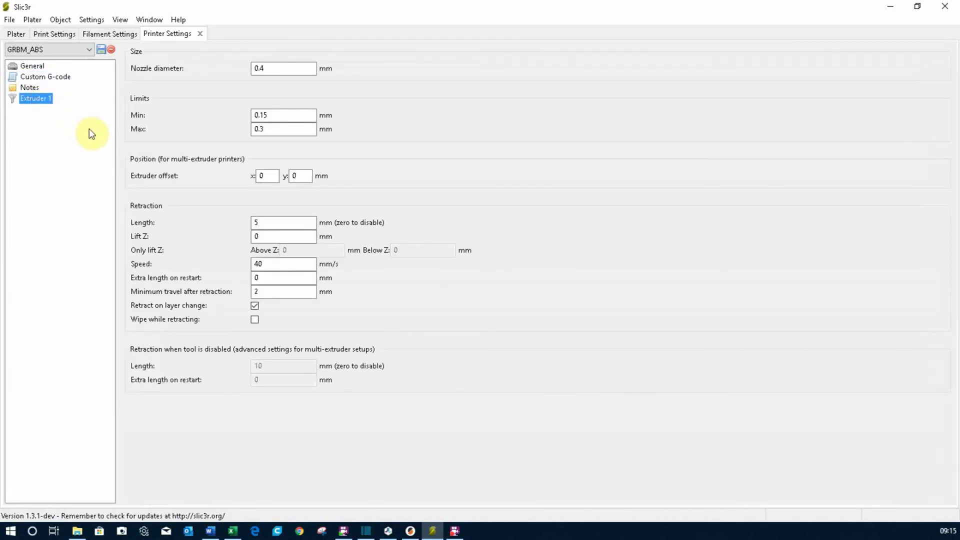
mouse_move(284, 66)
drag(284, 66, 242, 67)
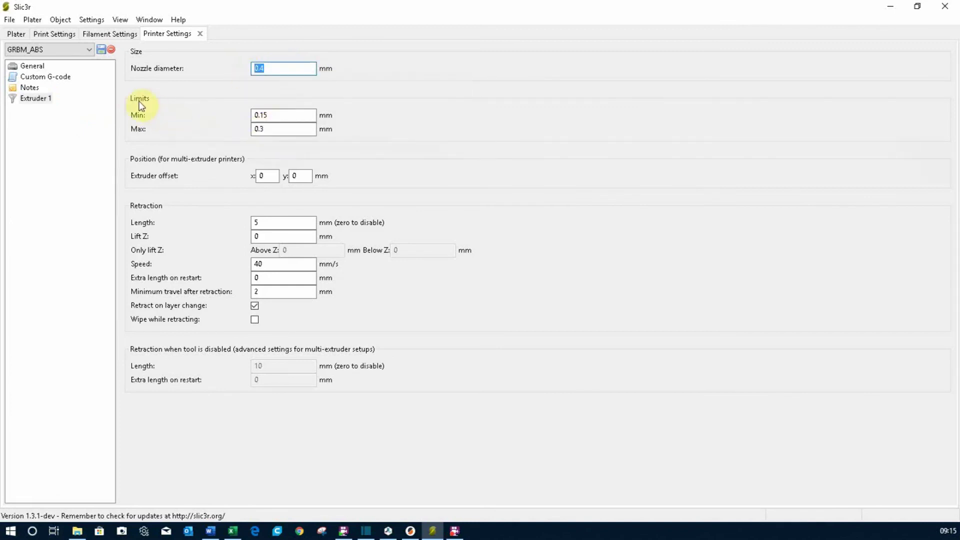
mouse_move(272, 118)
drag(272, 118, 246, 131)
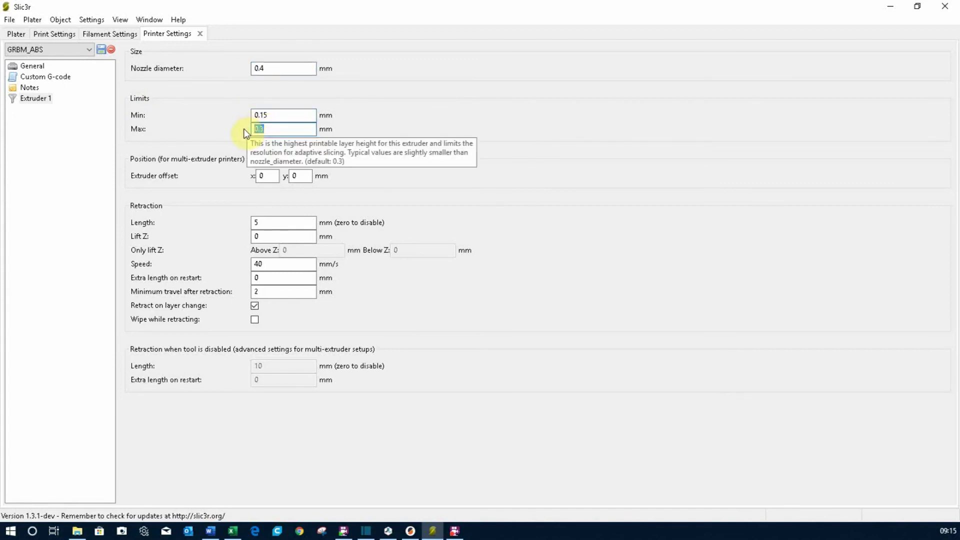
click(67, 35)
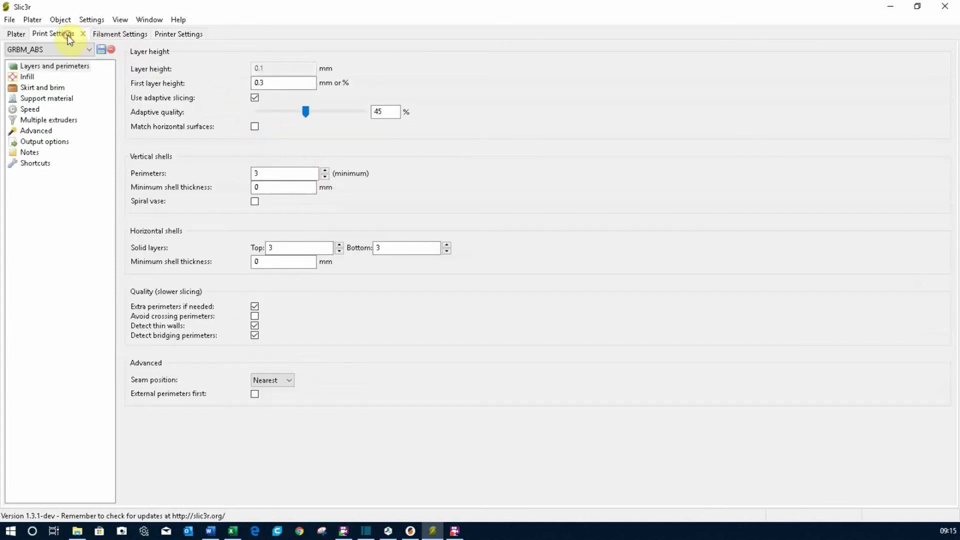
Review Extruder 1's retraction settings in the printer profile, including length, Z lift, speed and minimum travel.
click(54, 65)
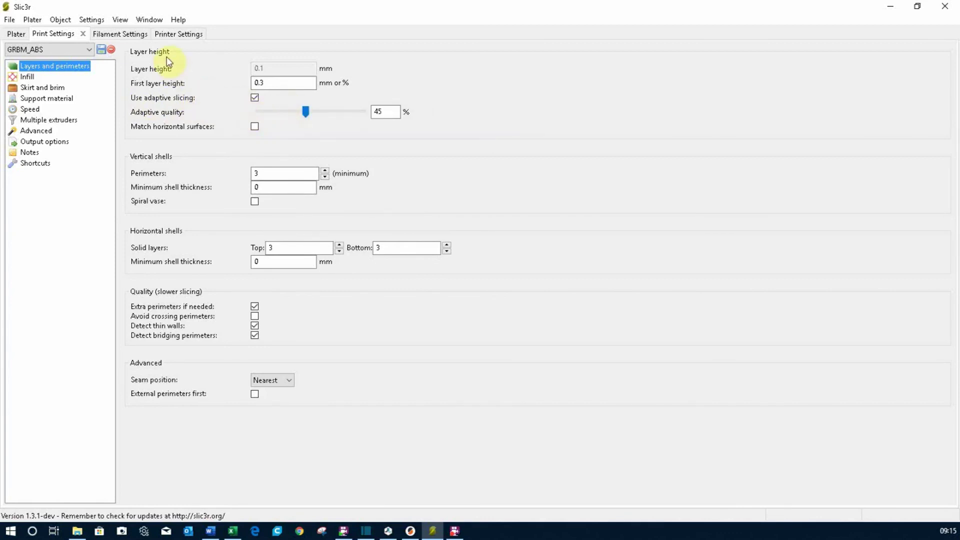
click(170, 35)
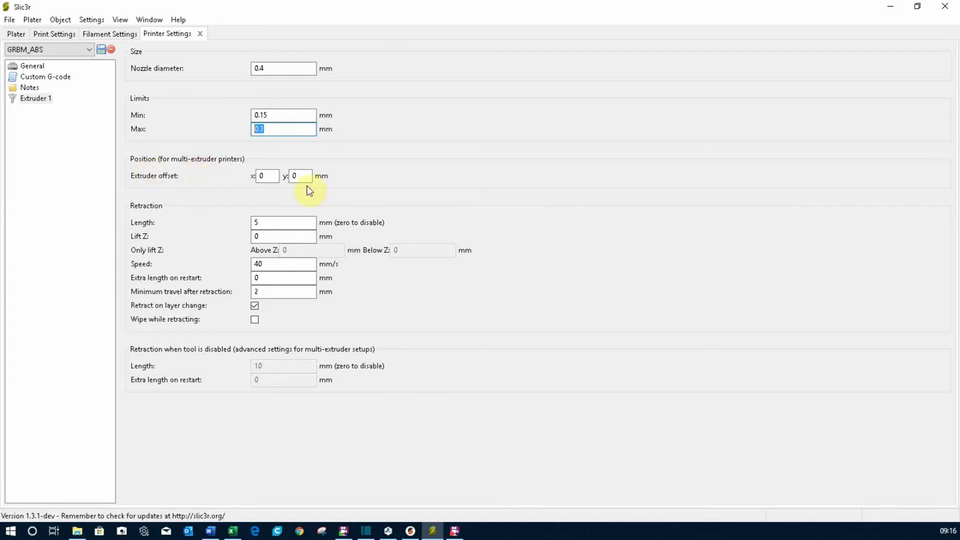
click(276, 222)
drag(248, 222, 278, 230)
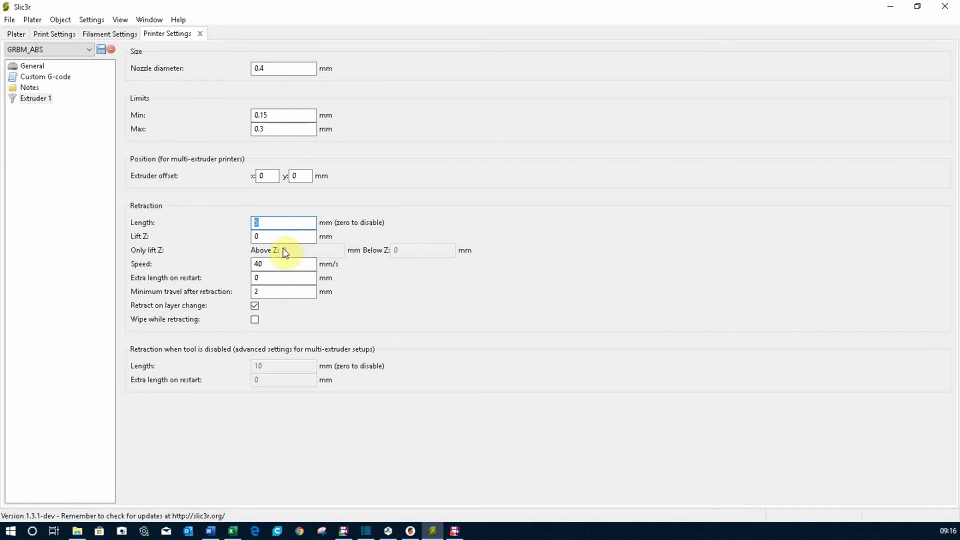
click(274, 240)
drag(274, 241, 248, 238)
double_click(267, 265)
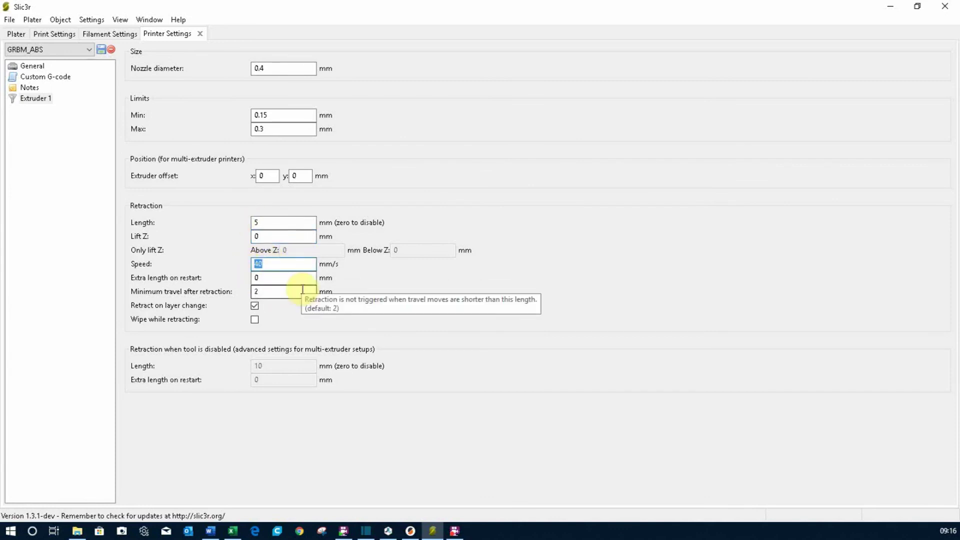
drag(271, 265, 248, 262)
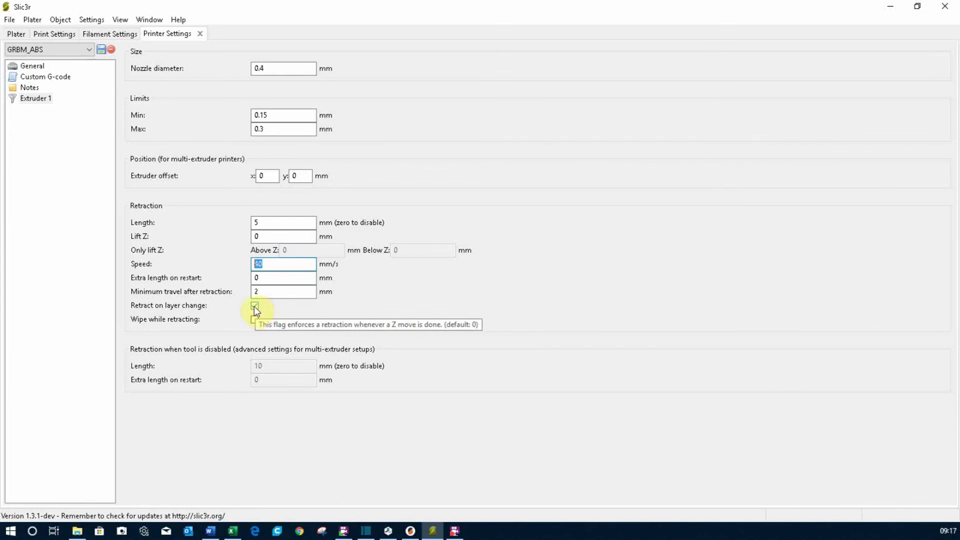
Save the GRBM_ABS printer profile and switch to Repetier-Host.
click(101, 50)
click(81, 110)
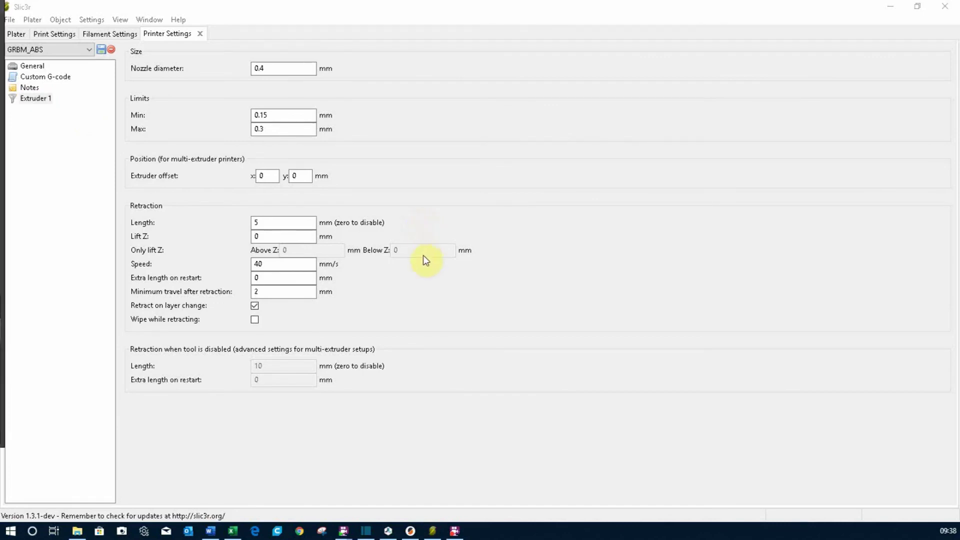
click(887, 7)
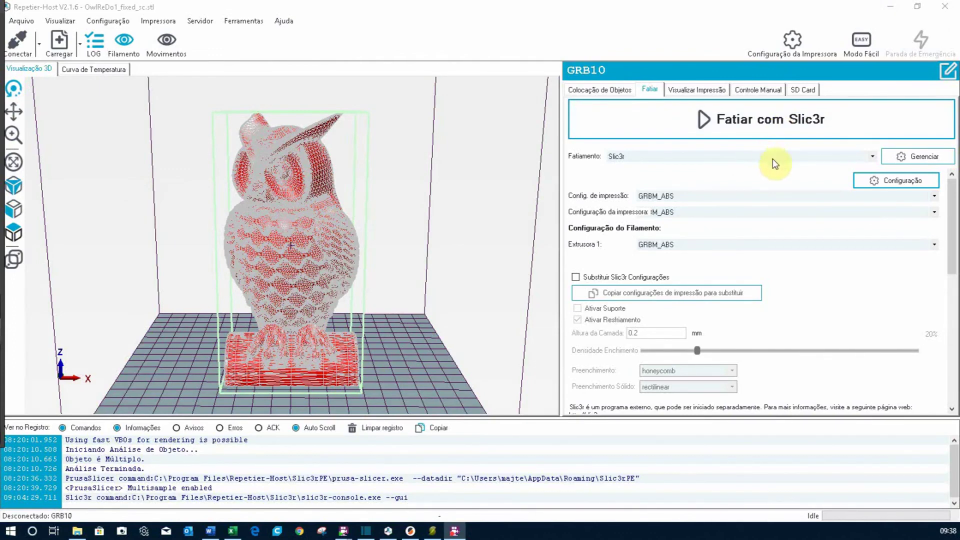
Check the print configuration selection and try the option that overrides the Slic3r settings, leaving it off.
click(933, 196)
click(930, 197)
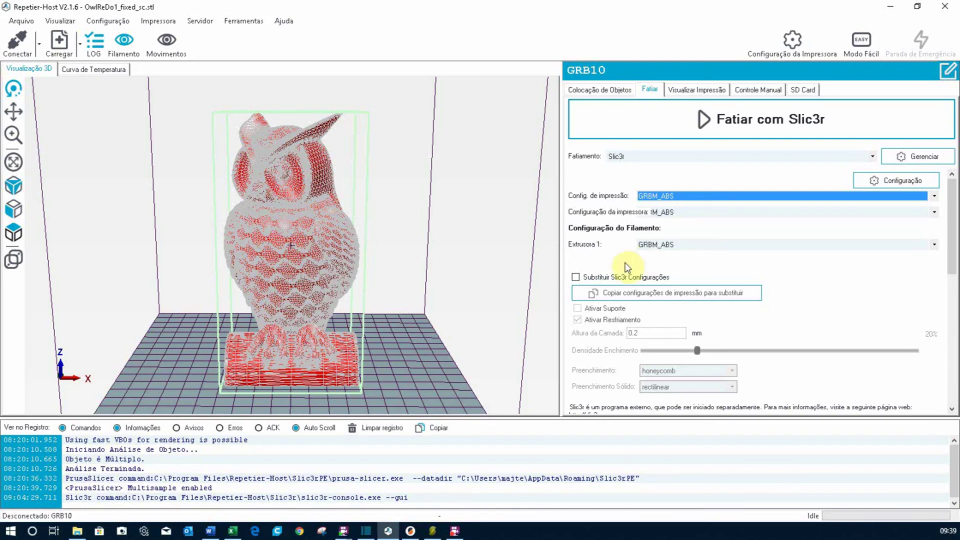
click(576, 278)
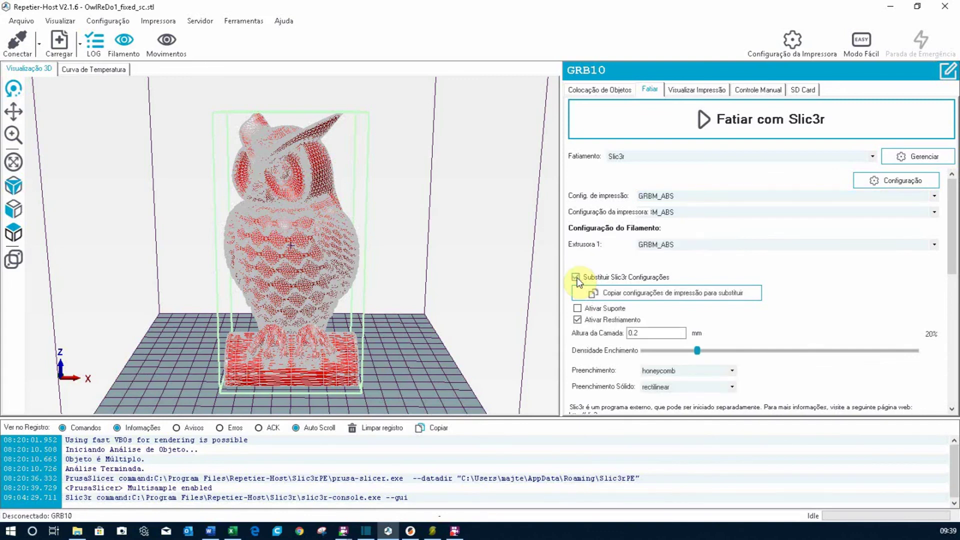
click(576, 278)
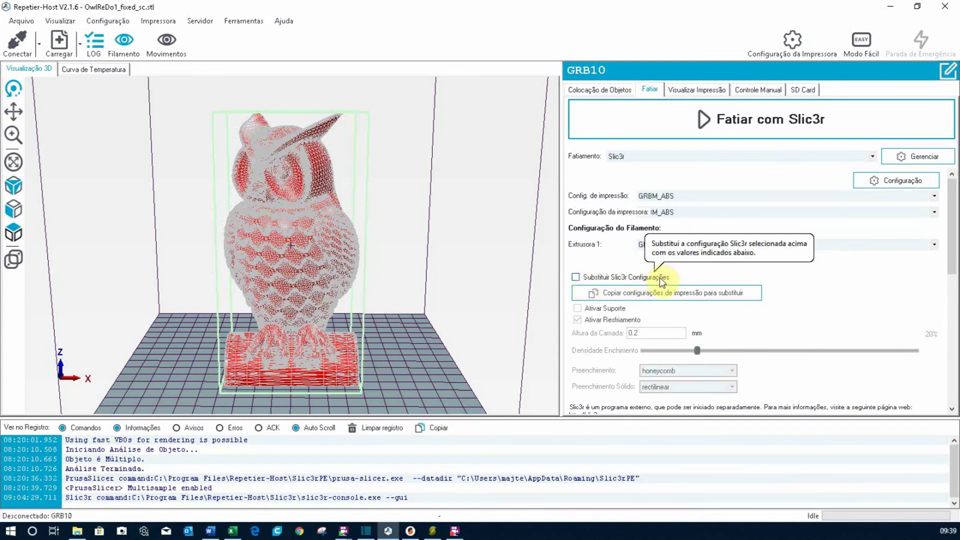
click(576, 278)
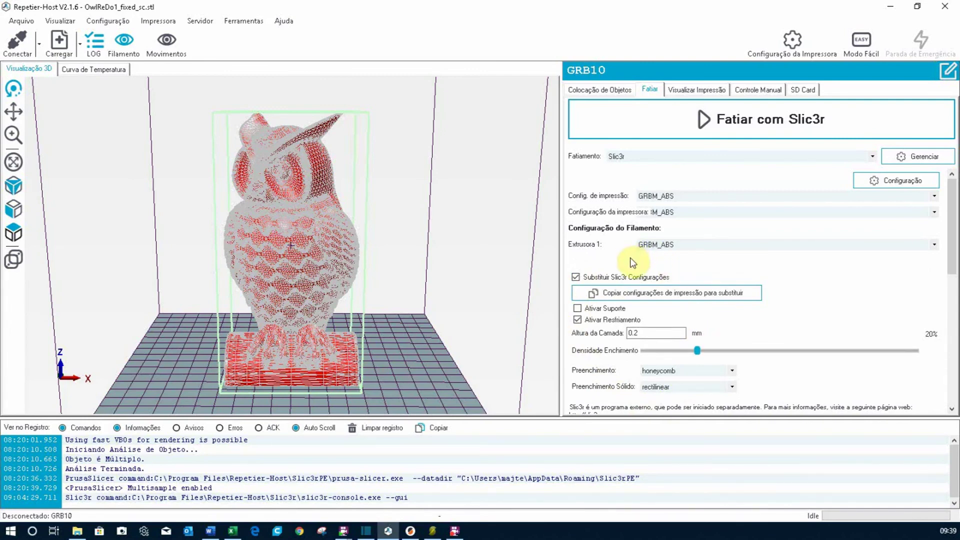
click(576, 278)
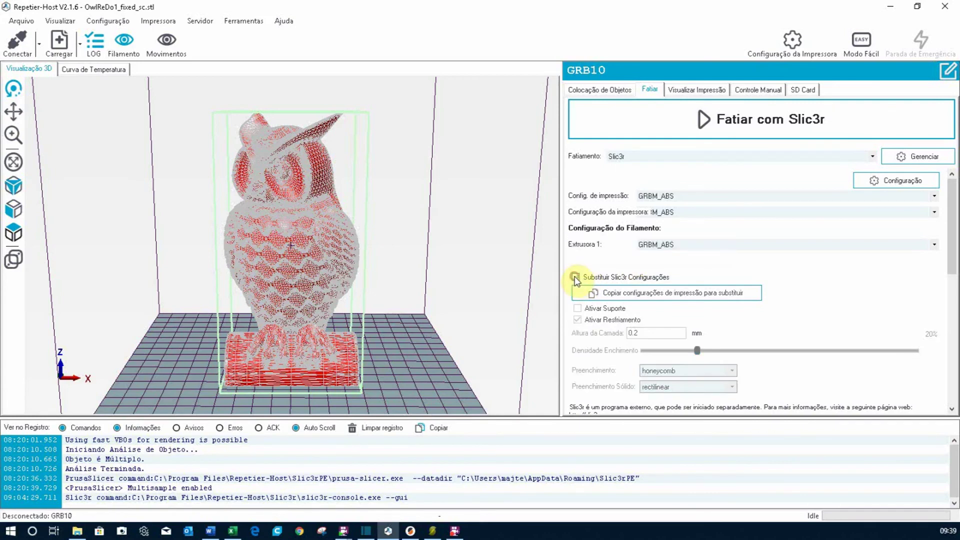
Slice the owl model with Slic3r using the GRBM_ABS print, printer and filament profiles.
scroll(649, 280, down, 3)
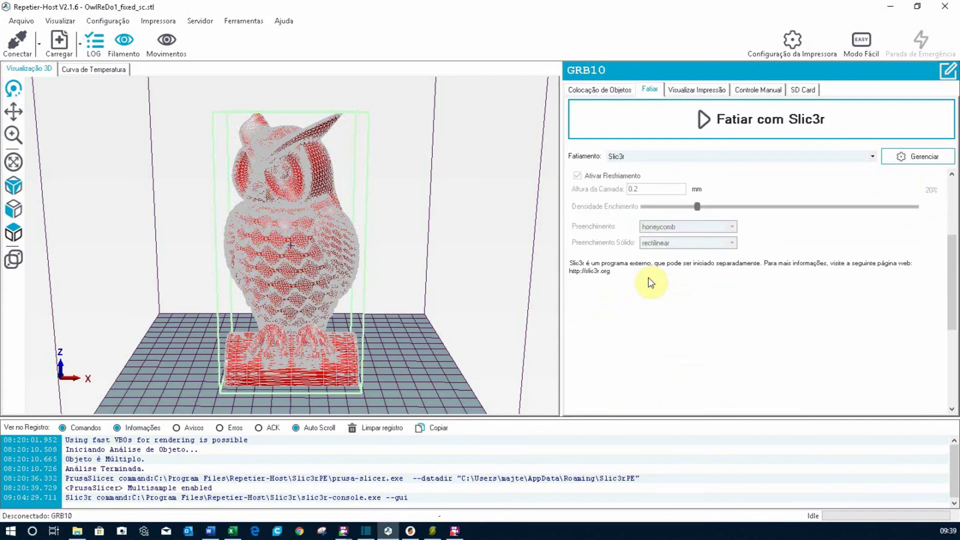
scroll(650, 281, up, 3)
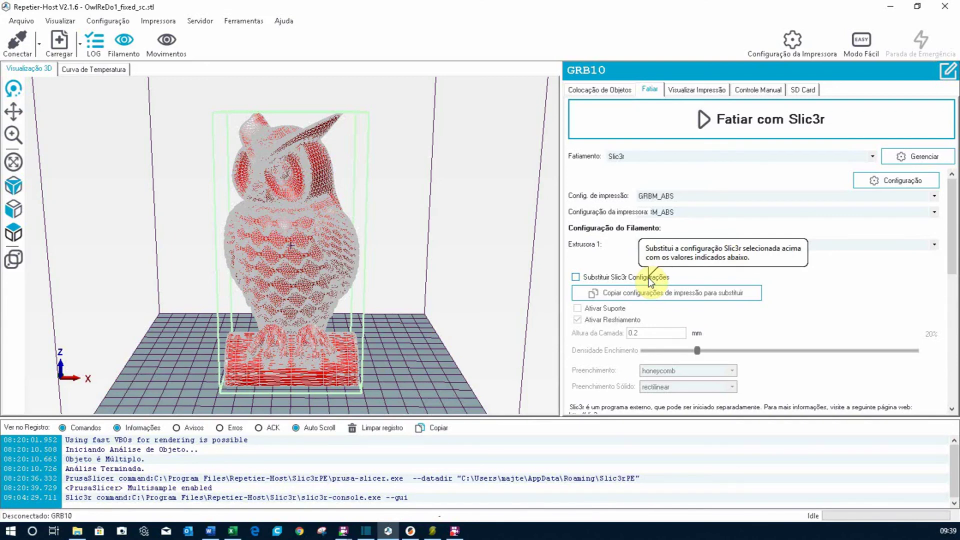
click(659, 125)
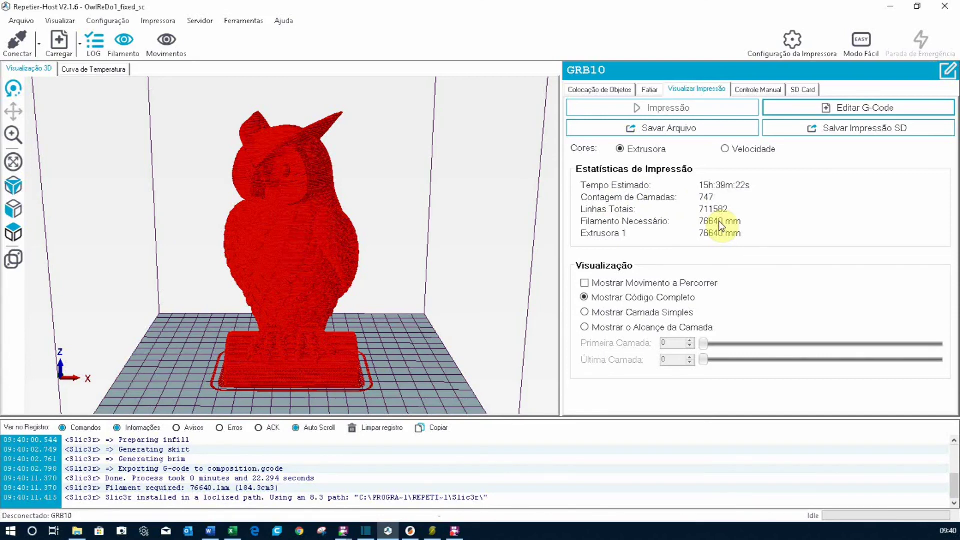
Preview the sliced owl one layer at a time, stepping up through its base layers to about layer 23.
click(585, 312)
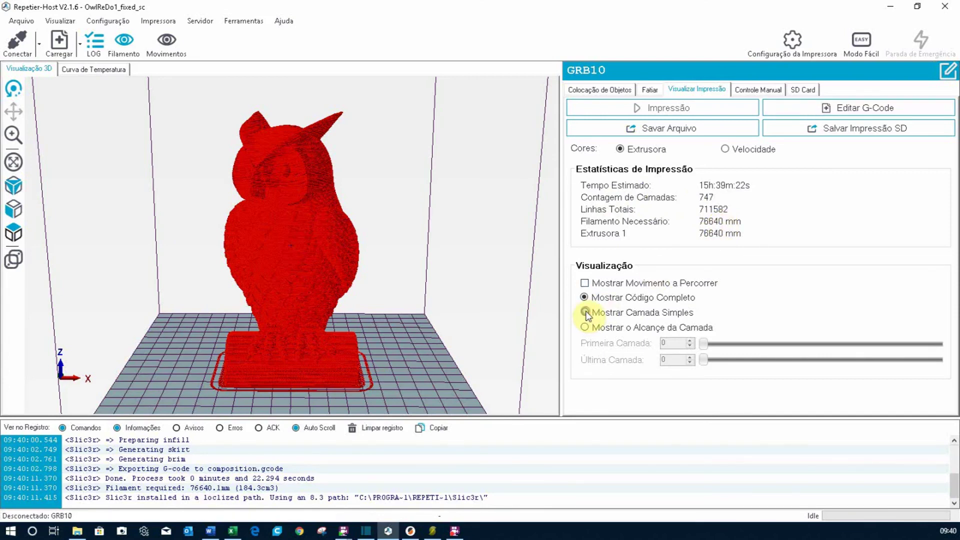
click(690, 341)
click(690, 340)
click(690, 341)
click(690, 340)
click(690, 340)
click(690, 340)
click(690, 340)
click(690, 340)
click(690, 340)
click(690, 340)
click(690, 340)
click(690, 340)
click(690, 340)
click(690, 340)
click(690, 340)
click(690, 340)
click(690, 340)
click(690, 340)
click(690, 340)
click(690, 340)
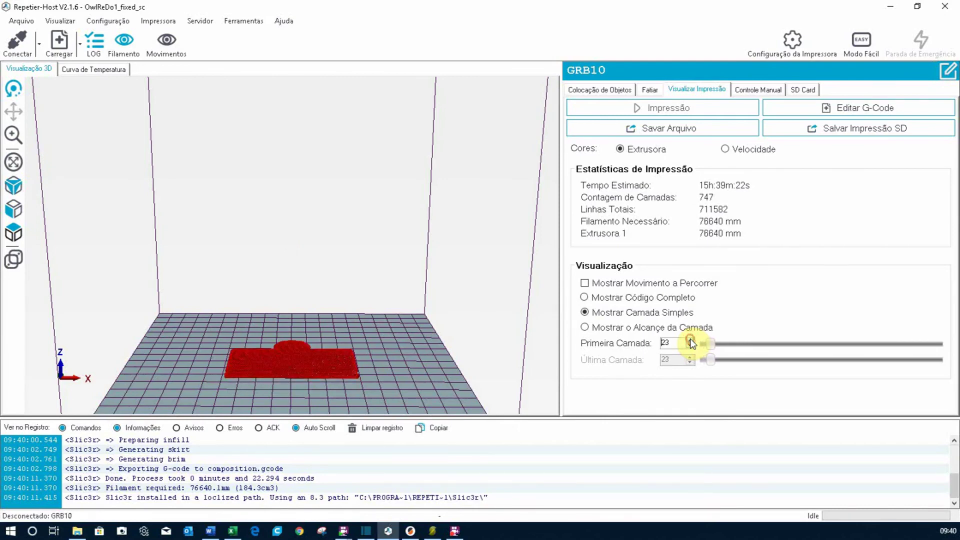
click(690, 340)
Inspect single layers 699 and 710 near the top of the owl from above.
drag(711, 344, 923, 352)
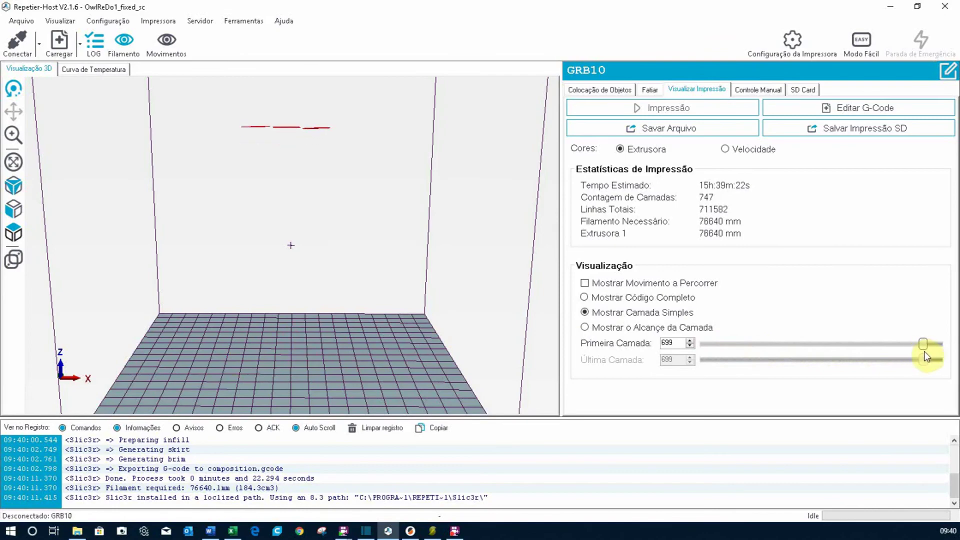
click(13, 89)
drag(306, 187, 332, 246)
drag(922, 345, 928, 346)
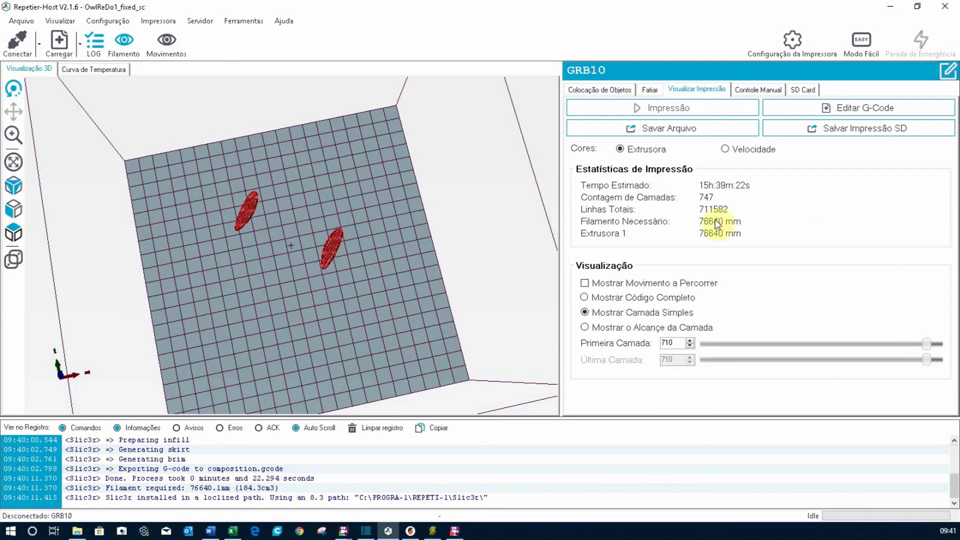
Show the complete G-code preview again and view the whole sliced owl from the front.
click(632, 299)
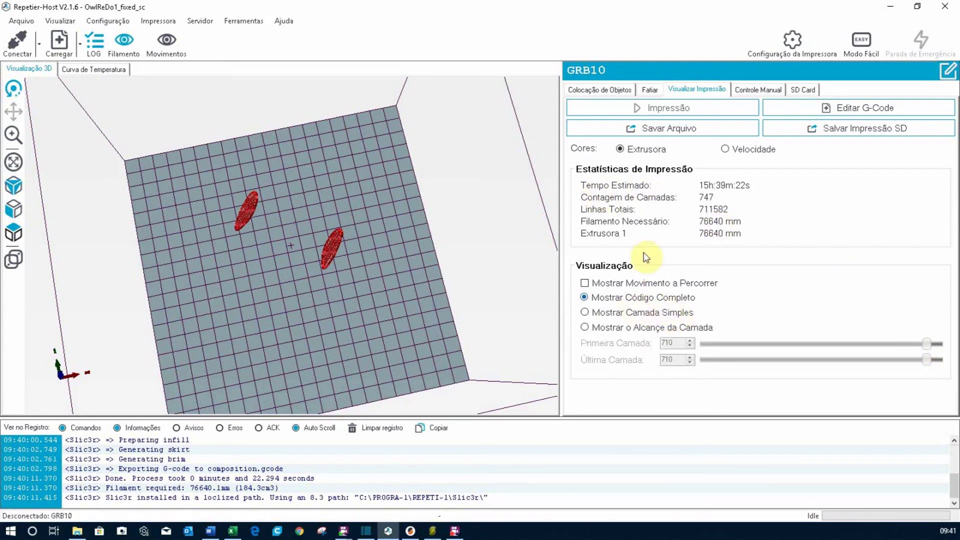
click(18, 95)
drag(323, 251, 356, 262)
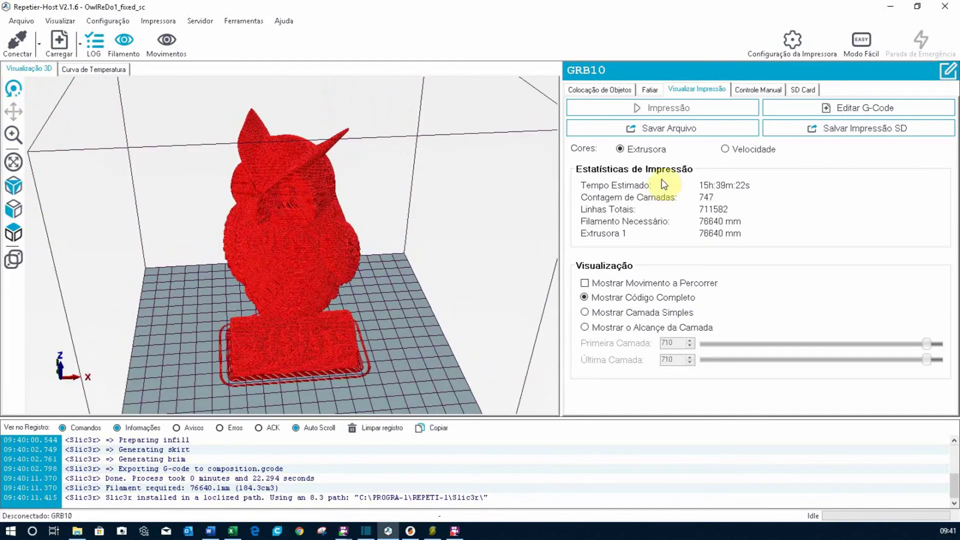